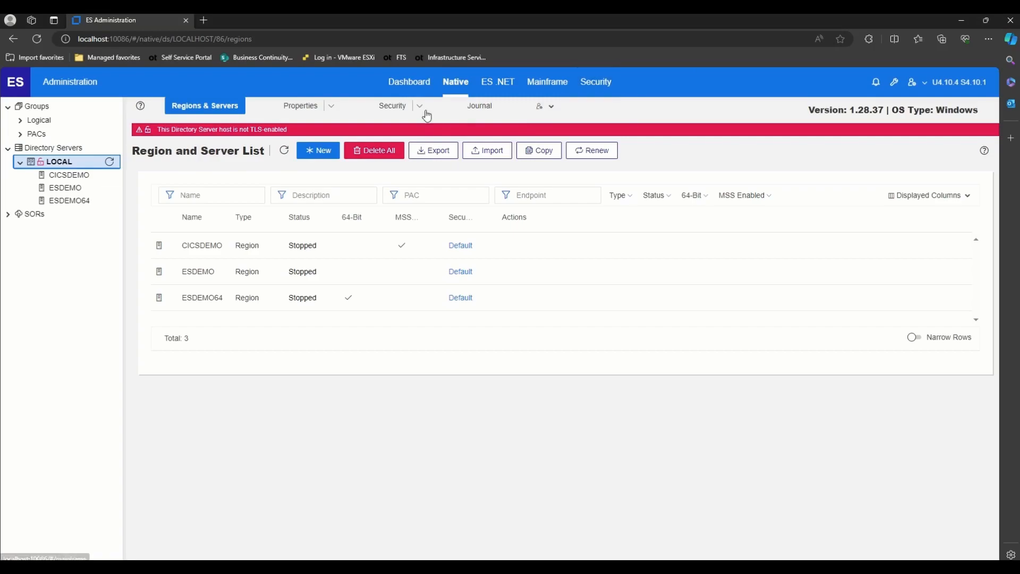
- Review the Security settings menu entries and close it without choosing one
left_click(420, 106)
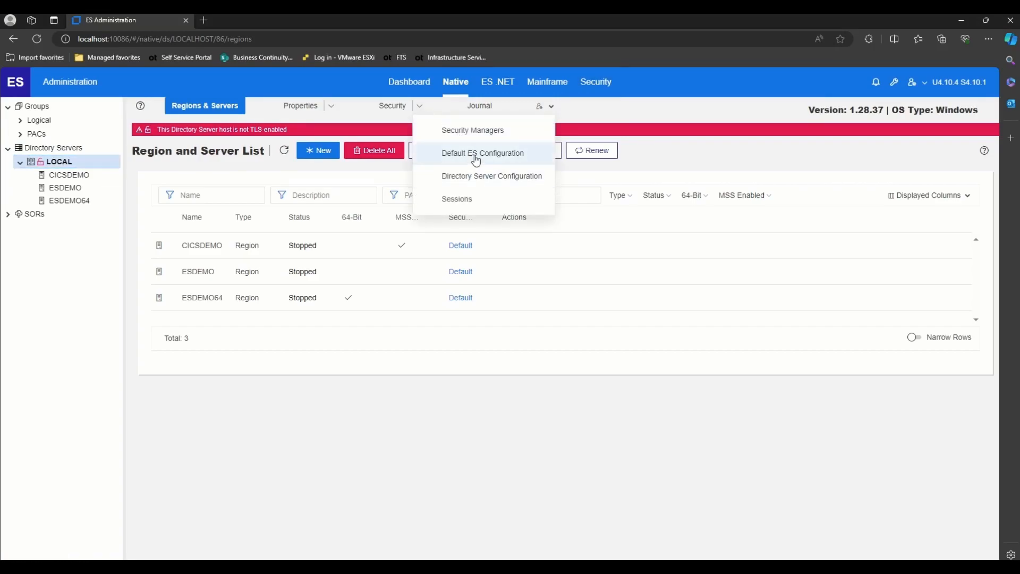
left_click(420, 106)
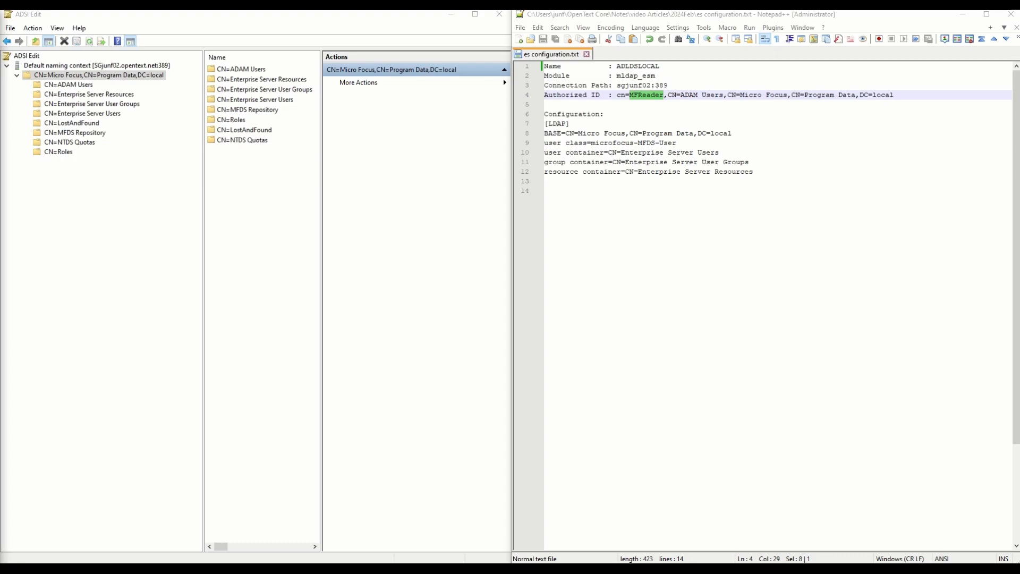
- Highlight the notes' ADLDSLOCAL manager name, mldap_esm module, host name and port 389
double_click(638, 66)
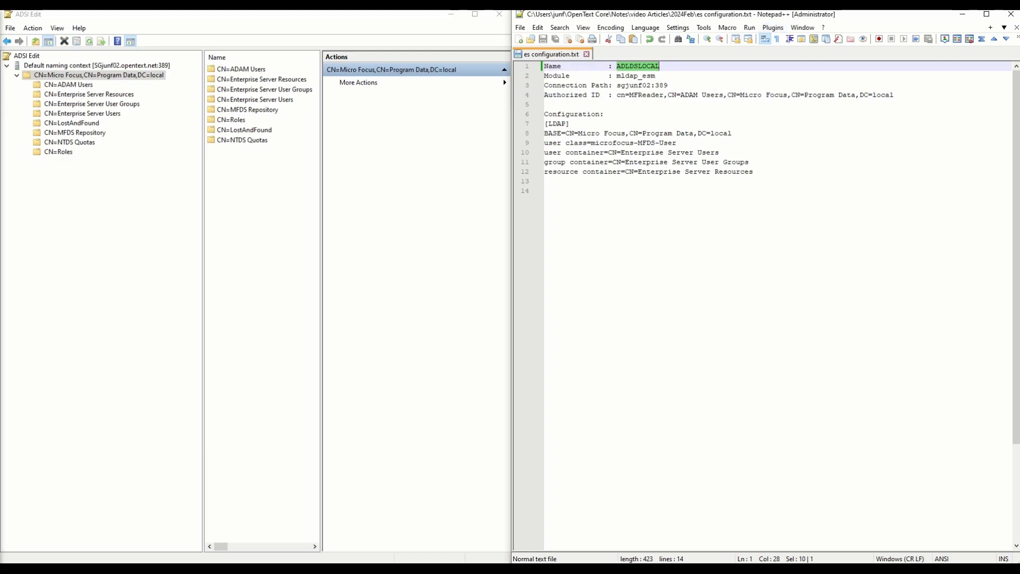
double_click(636, 75)
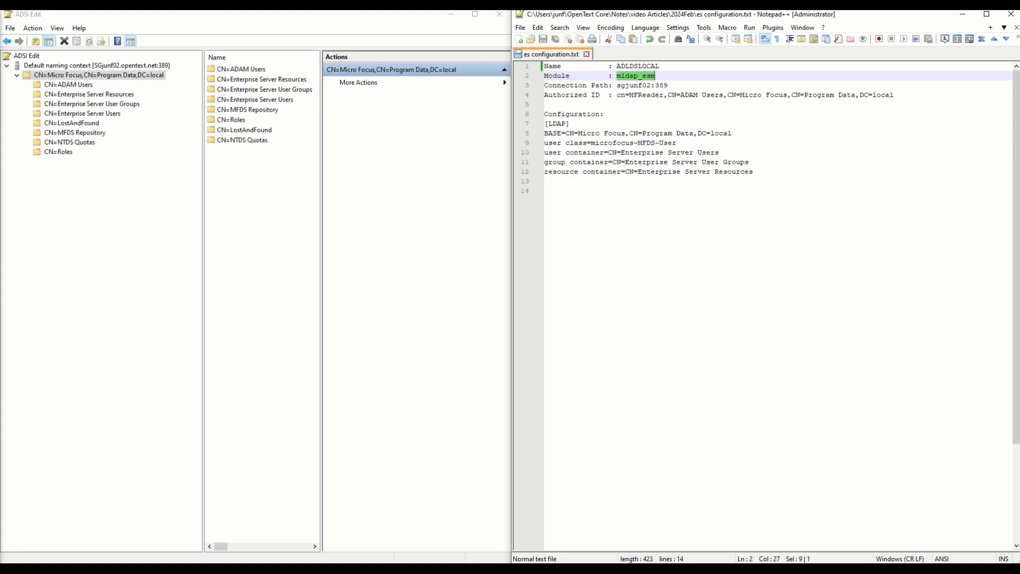
double_click(633, 85)
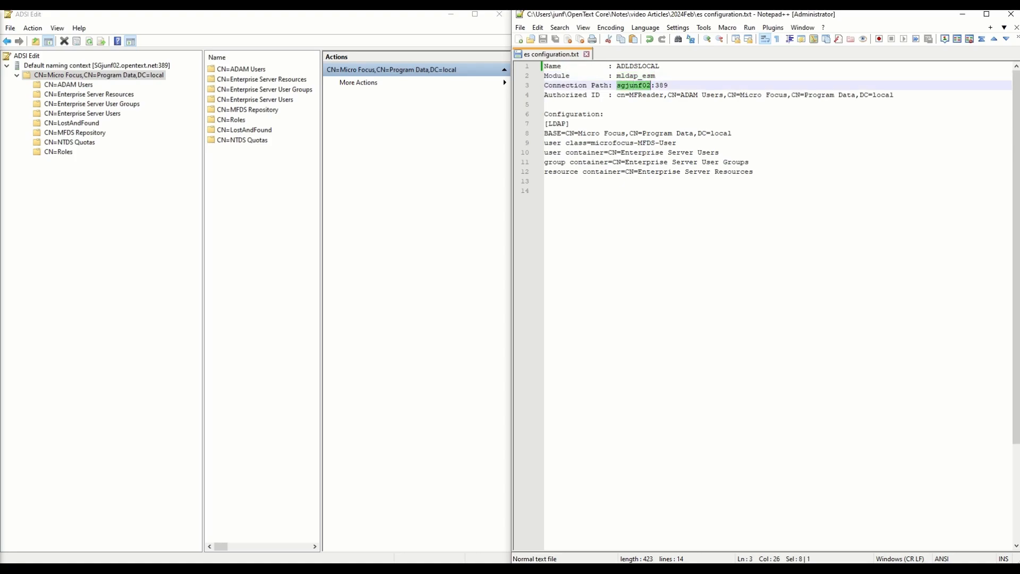
double_click(661, 85)
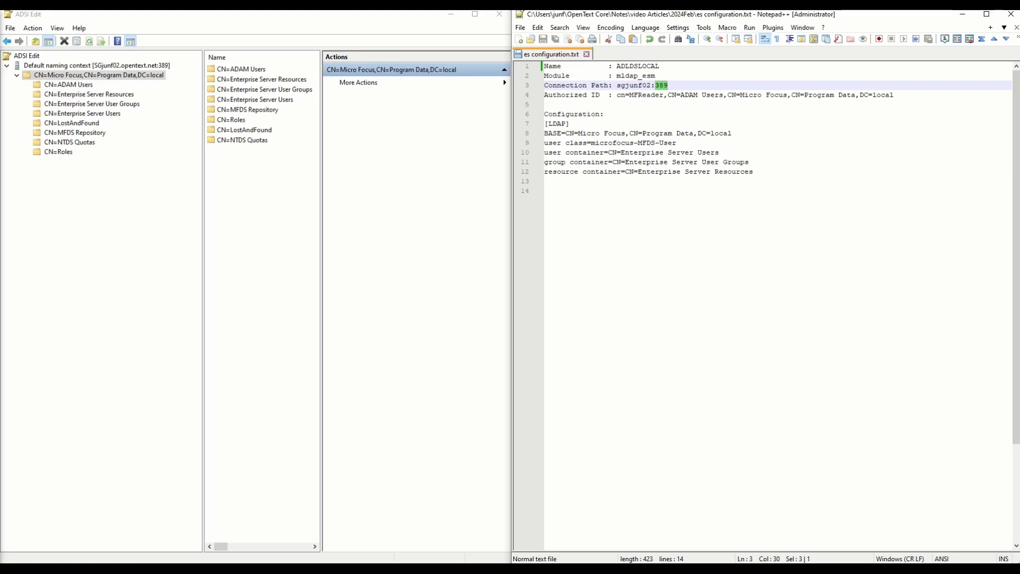
- Find the authorized ID's reader account, CN=MFReader, in the ADAM Users container
double_click(646, 95)
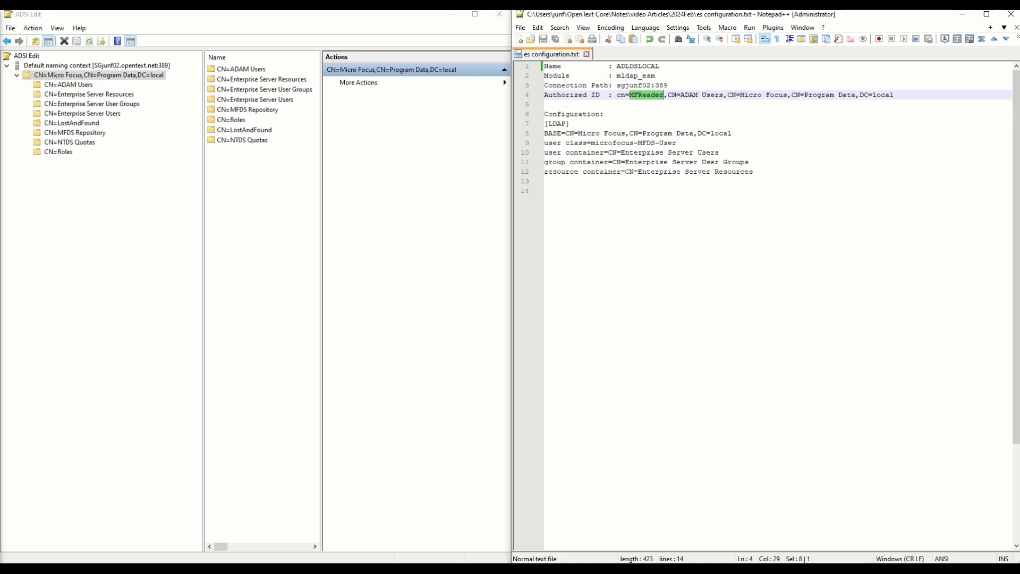
left_click(68, 84)
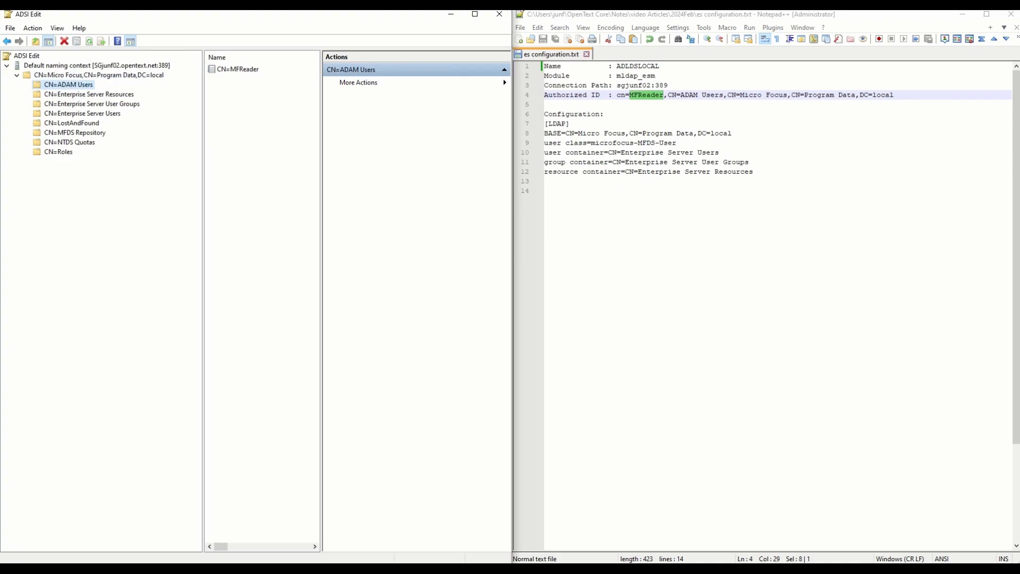
left_click(237, 69)
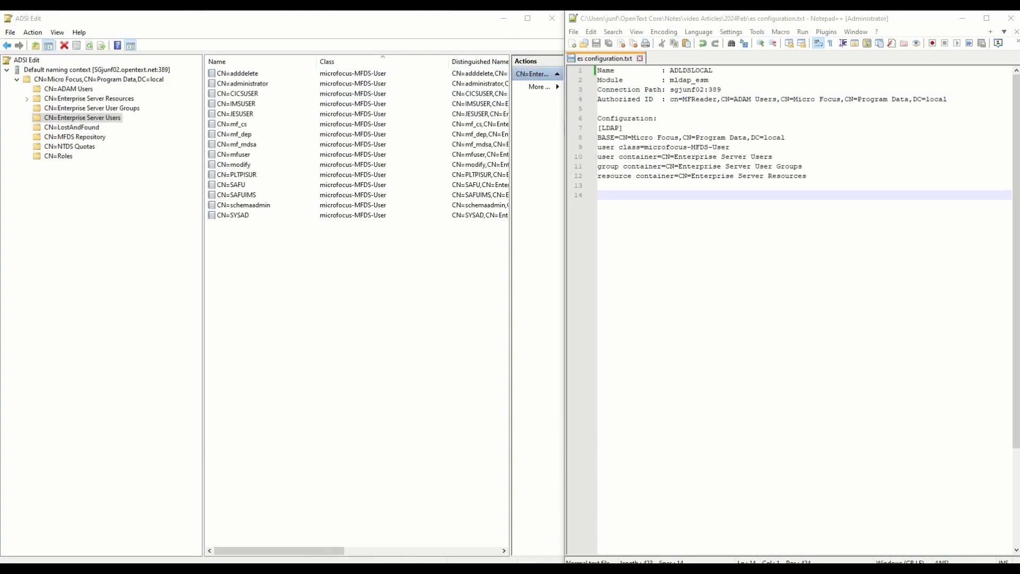
- Compare the notes' base, user class and user container lines with the Enterprise Server Users entries
left_click_drag(785, 137, 598, 138)
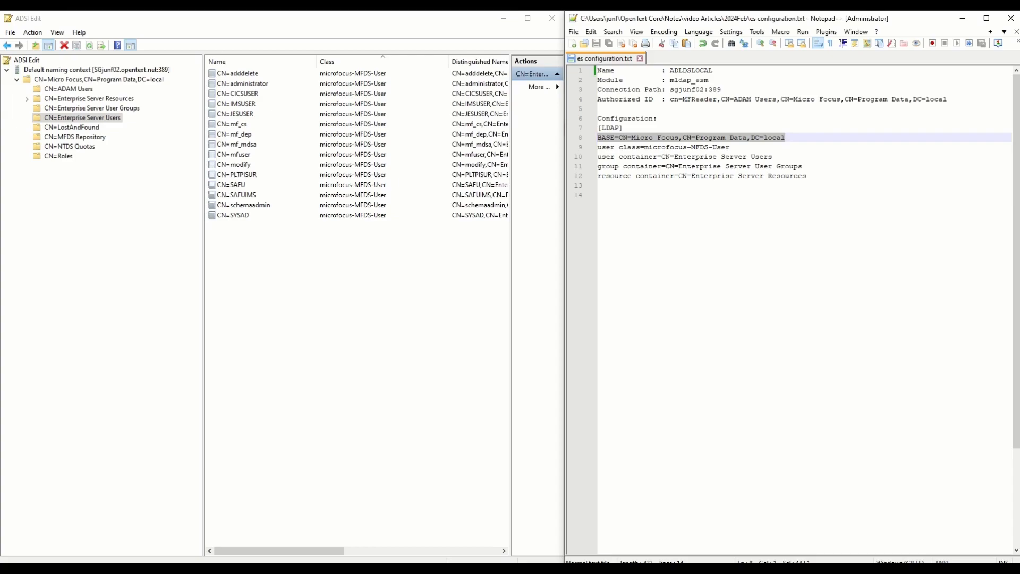
left_click(98, 79)
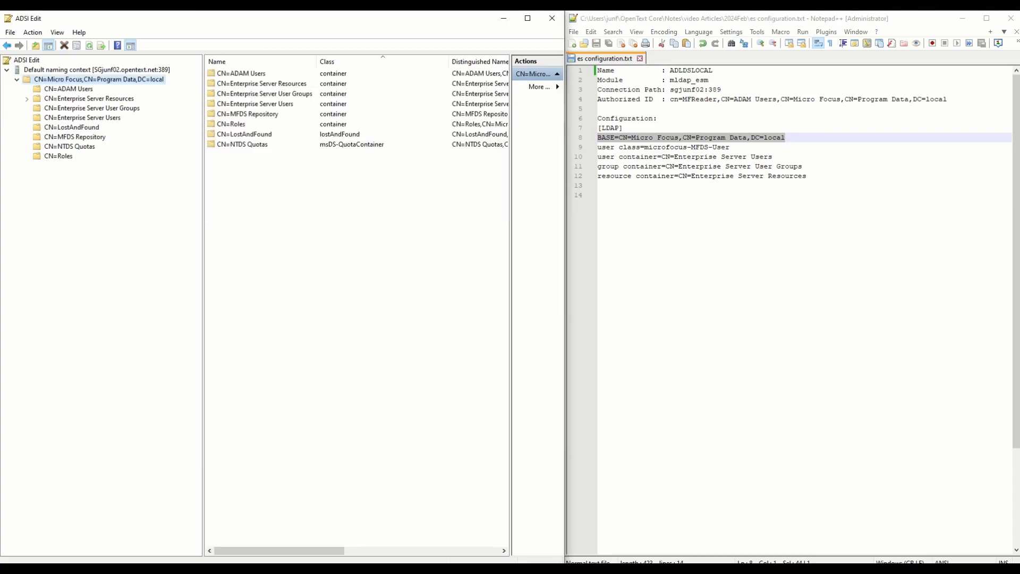
key("alt+Tab")
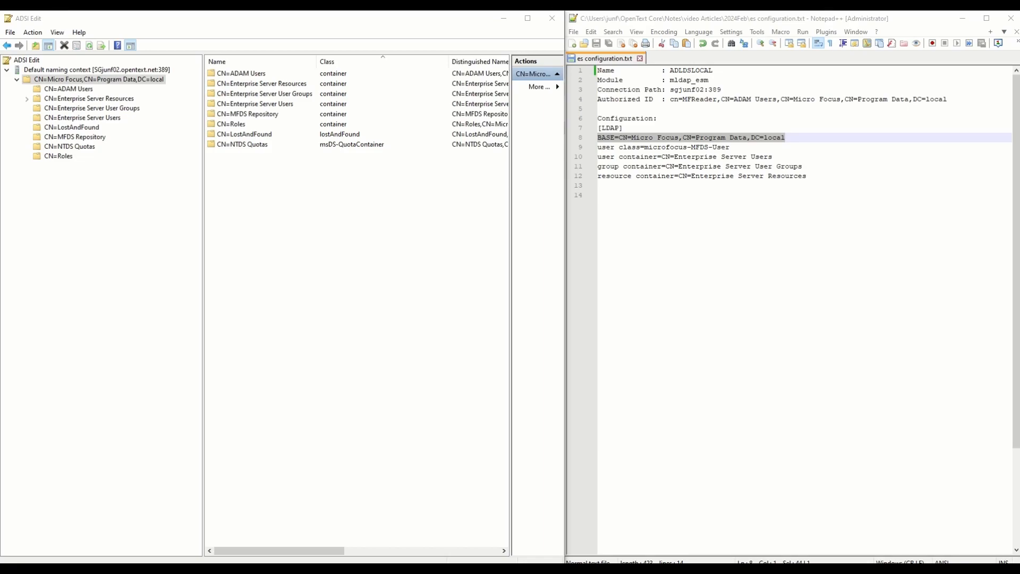
key("Down")
key("End")
key("shift+Home")
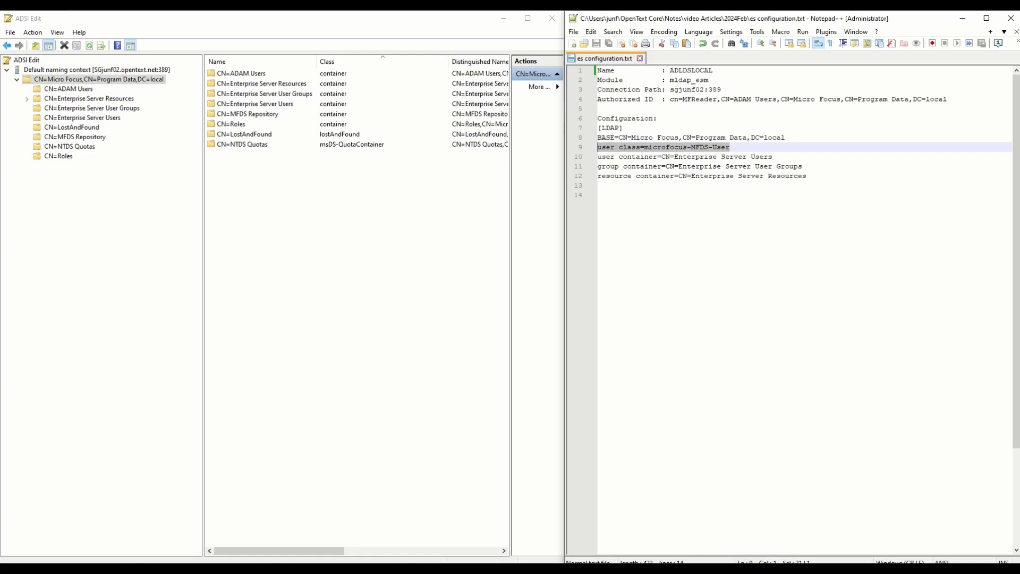
key("Down")
key("End")
key("shift+Home")
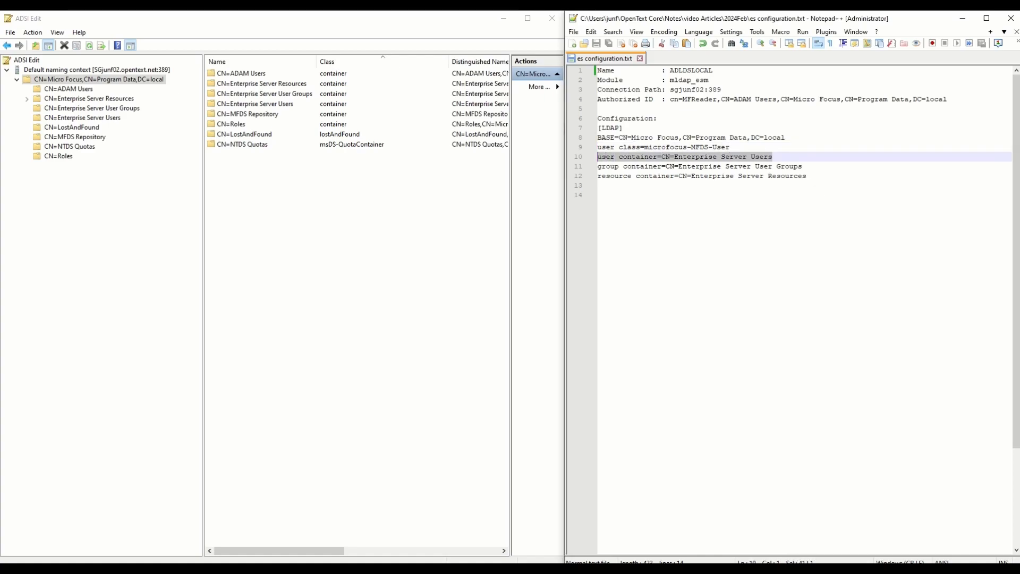
left_click(82, 118)
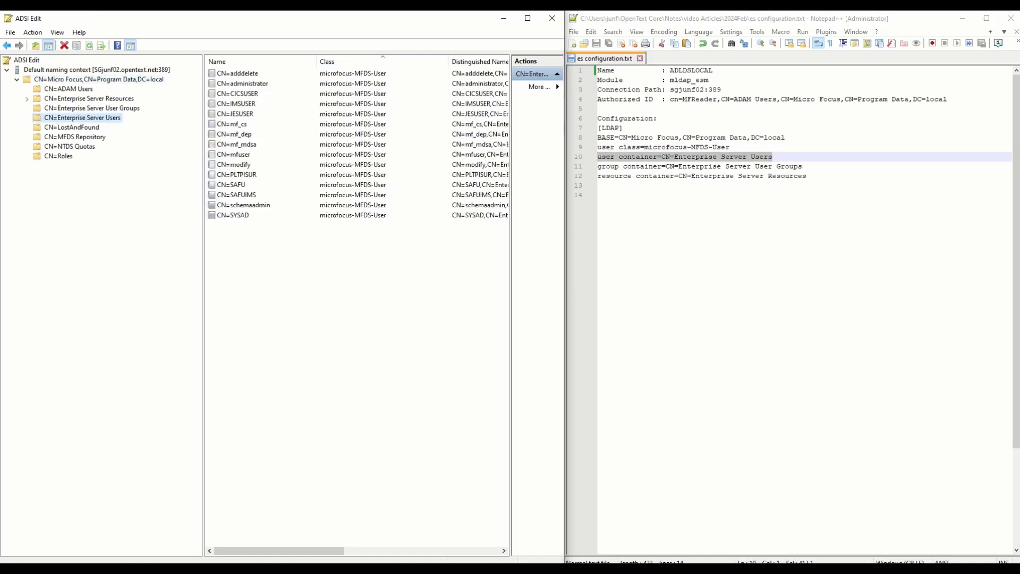
left_click(351, 73)
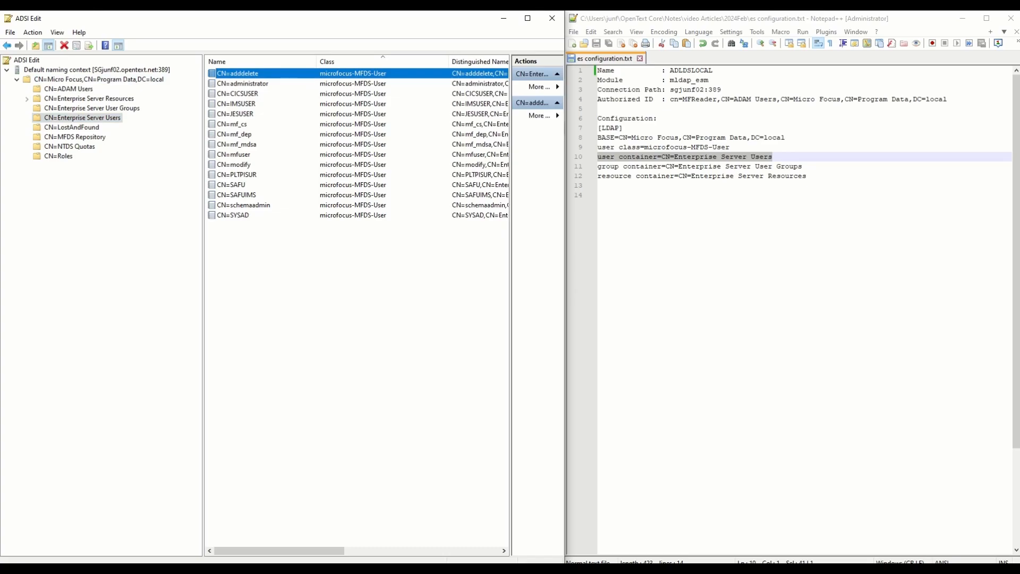
- Check the group and resource container lines against Enterprise Server User Groups and Resources
key("alt+Tab")
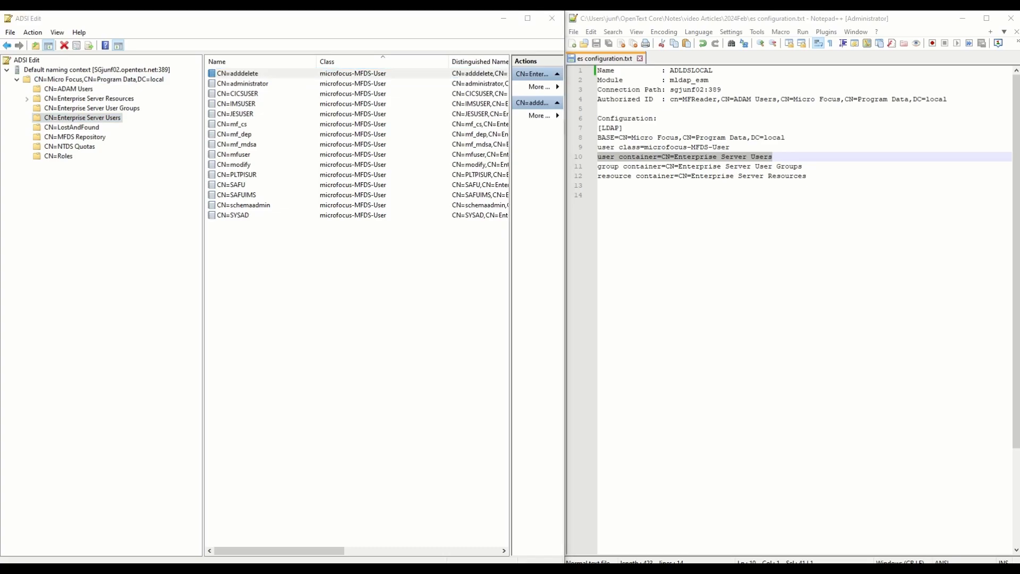
key("Down")
key("End")
key("ctrl+shift+Left")
key("ctrl+shift+Left")
key("ctrl+shift+Left")
key("ctrl+shift+Left")
key("ctrl+shift+Left")
key("ctrl+shift+Left")
key("ctrl+shift+Left")
key("ctrl+shift+Left")
key("ctrl+shift+Left")
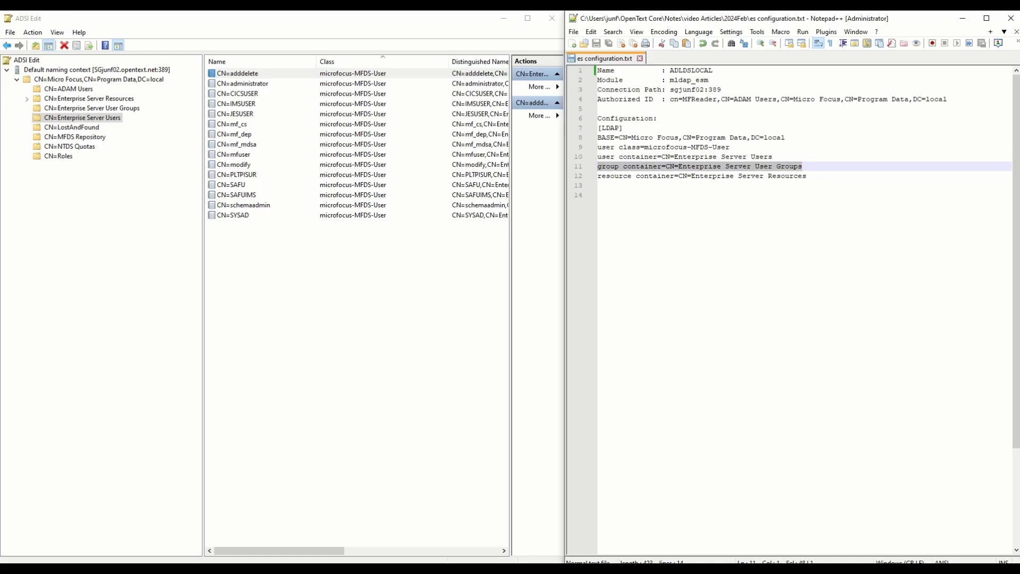
left_click(92, 108)
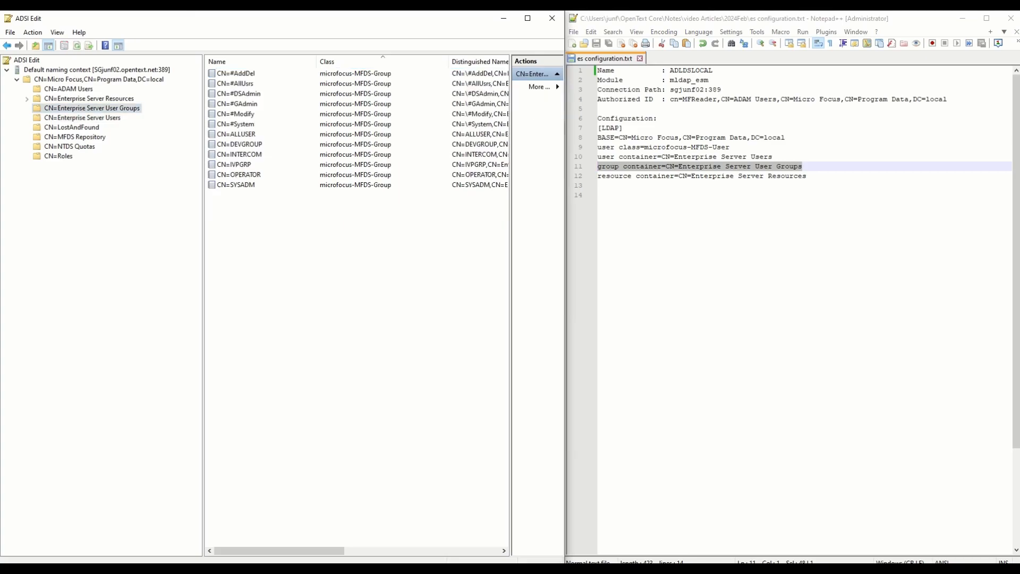
left_click_drag(807, 176, 597, 176)
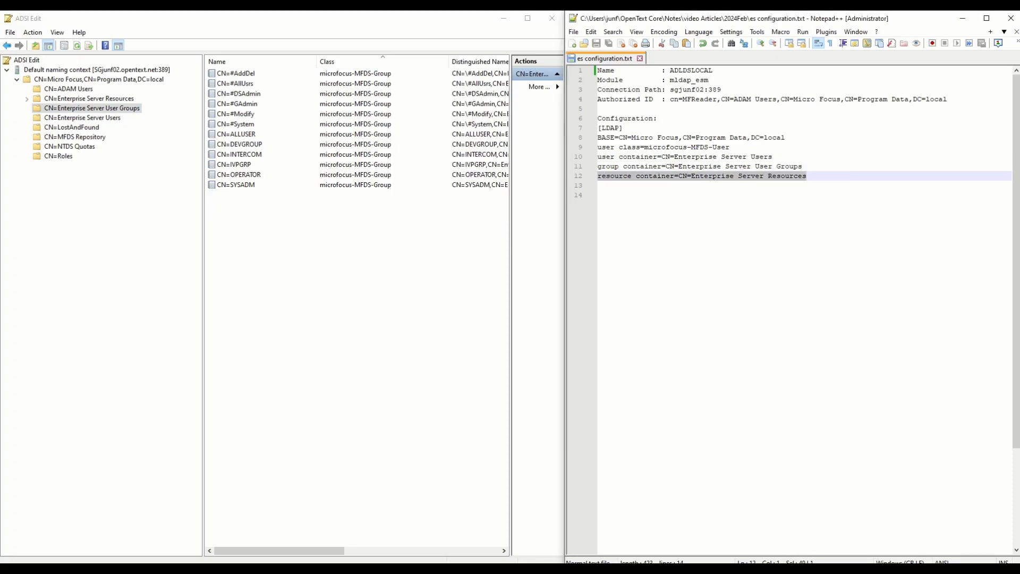
left_click(89, 99)
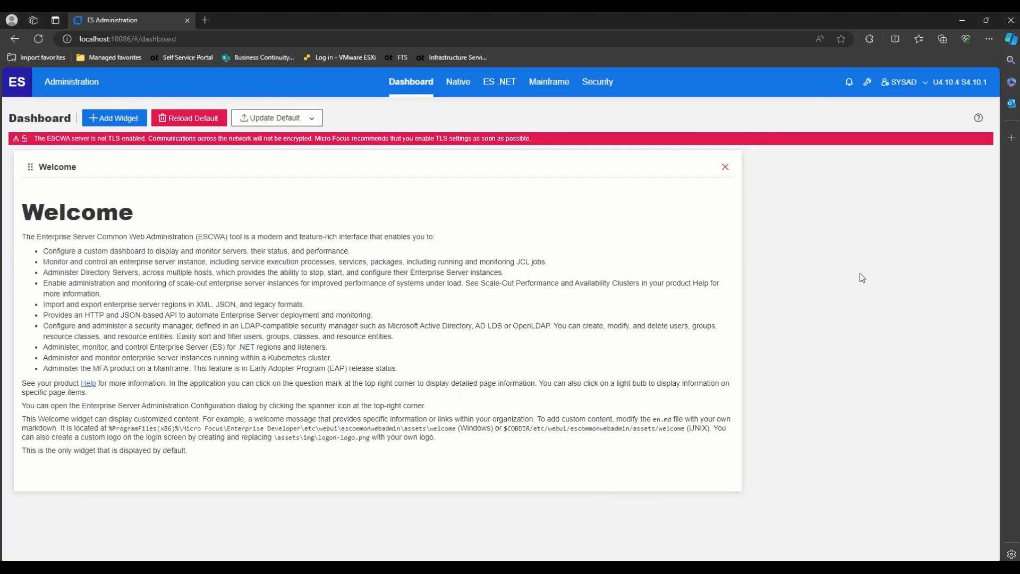
- Start a new external security manager named ADLDSLOCAL with module mldap_esm
key("alt+Tab")
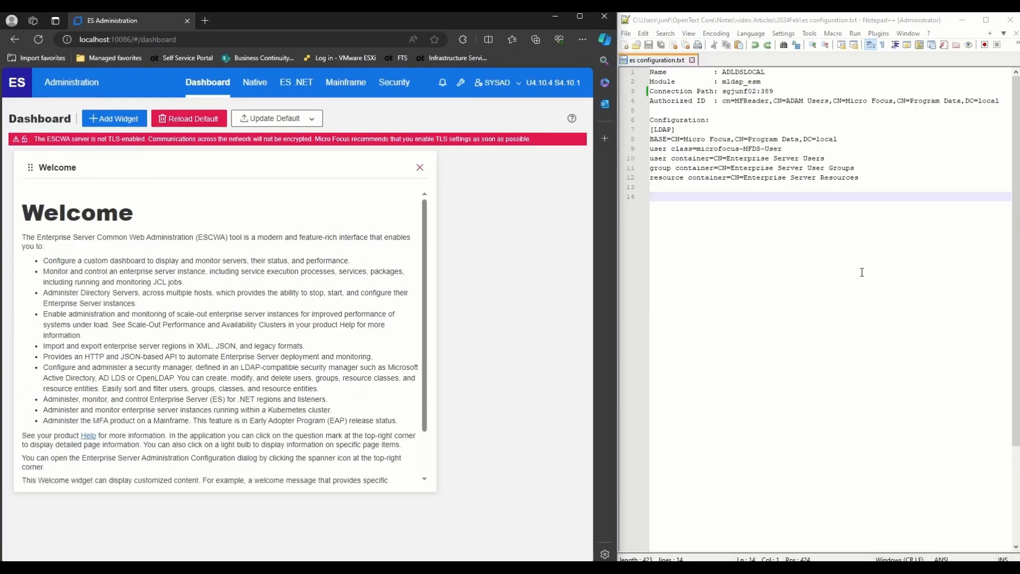
left_click(399, 90)
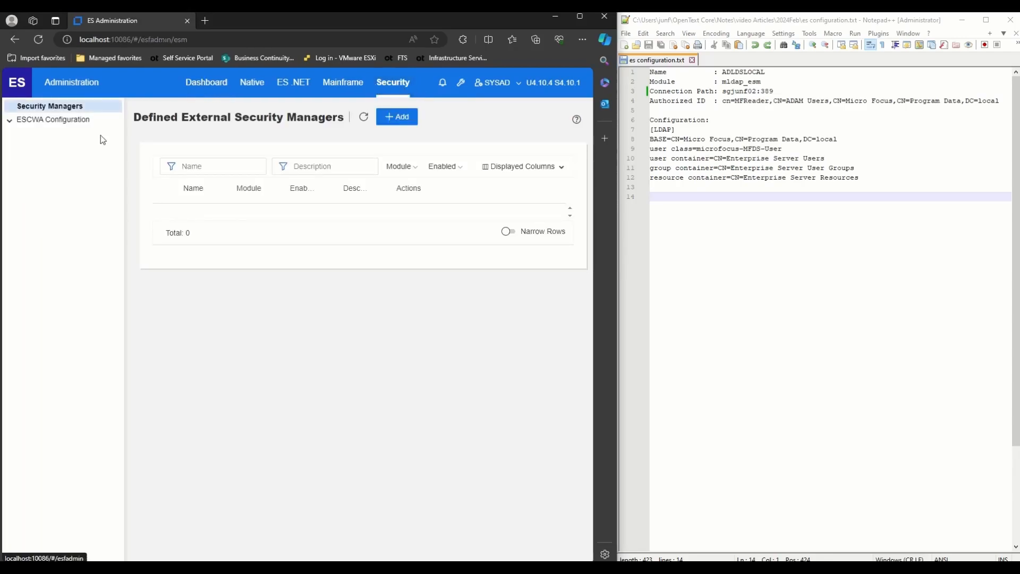
left_click(400, 119)
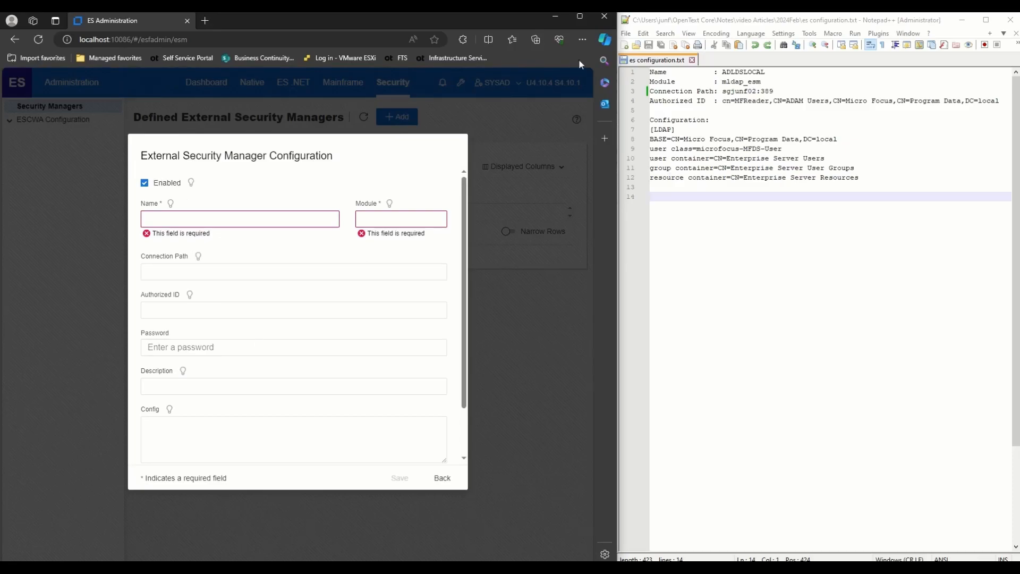
double_click(747, 72)
key("ctrl+c")
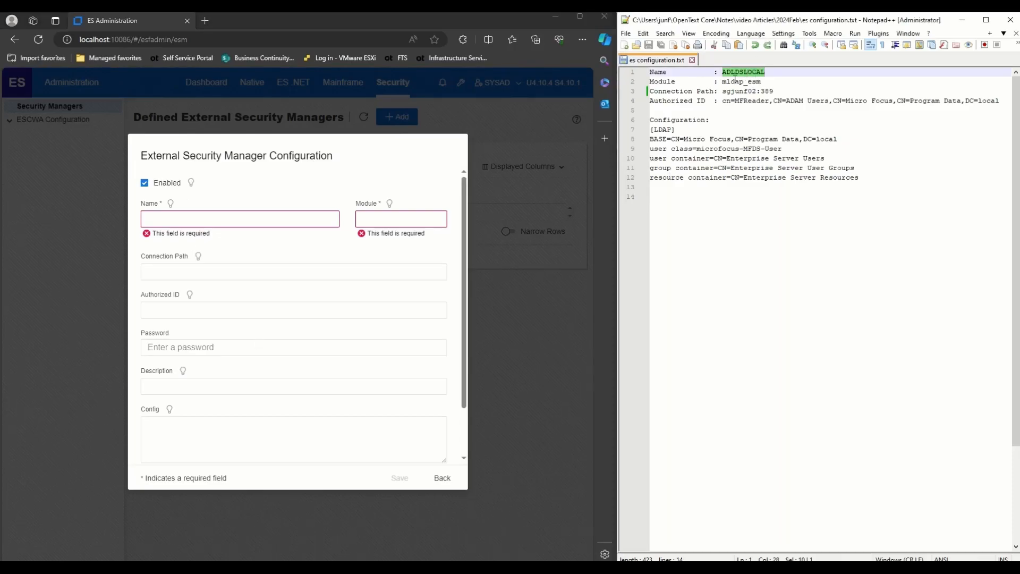
left_click(307, 219)
key("ctrl+v")
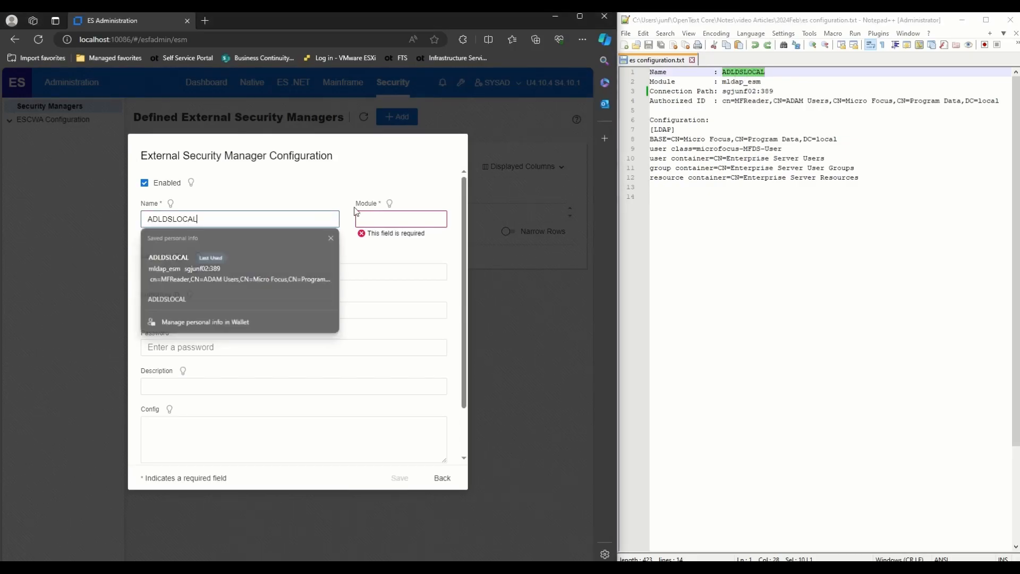
double_click(749, 81)
key("ctrl+c")
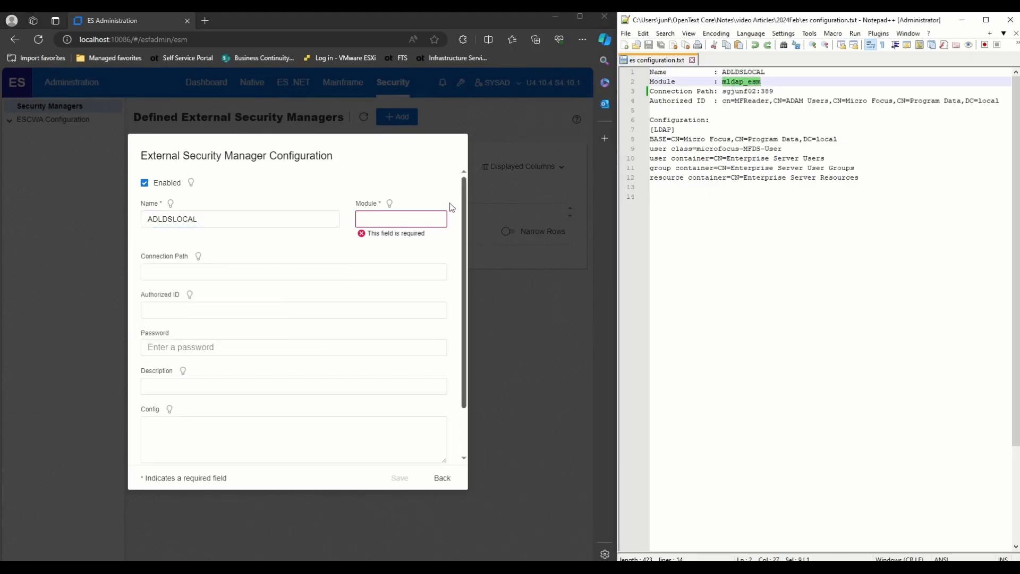
left_click(411, 212)
key("ctrl+v")
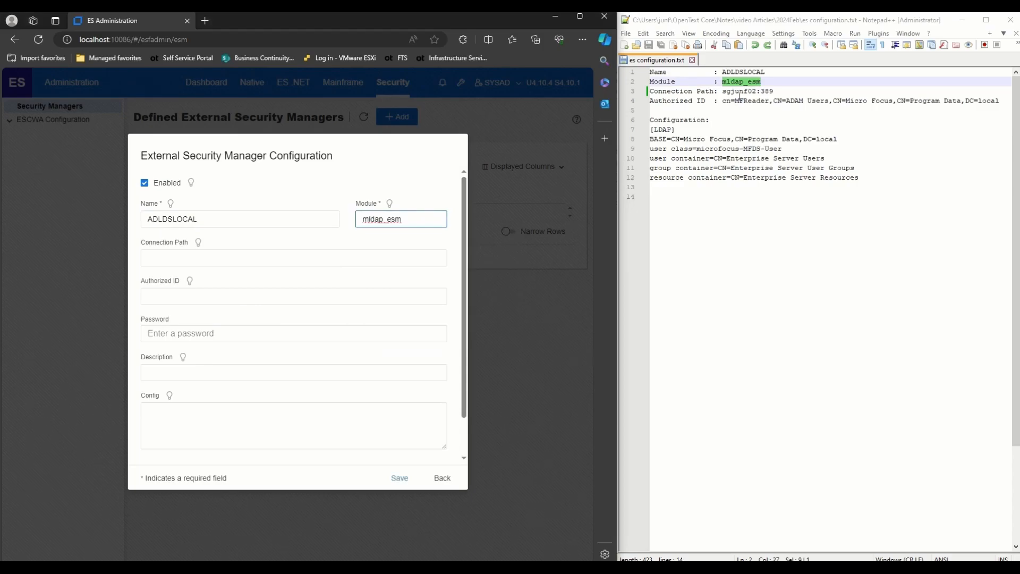
- Paste the host and port connection path and the authorized ID from the notes
left_click_drag(723, 91, 774, 92)
key("ctrl+c")
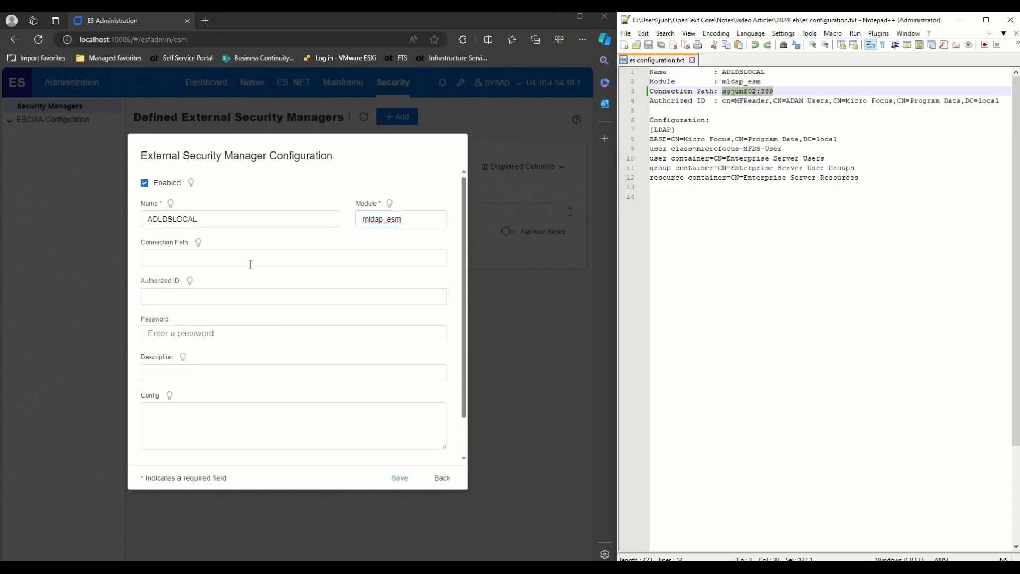
left_click(255, 257)
key("ctrl+v")
left_click(820, 213)
left_click_drag(723, 101, 1002, 102)
key("ctrl+c")
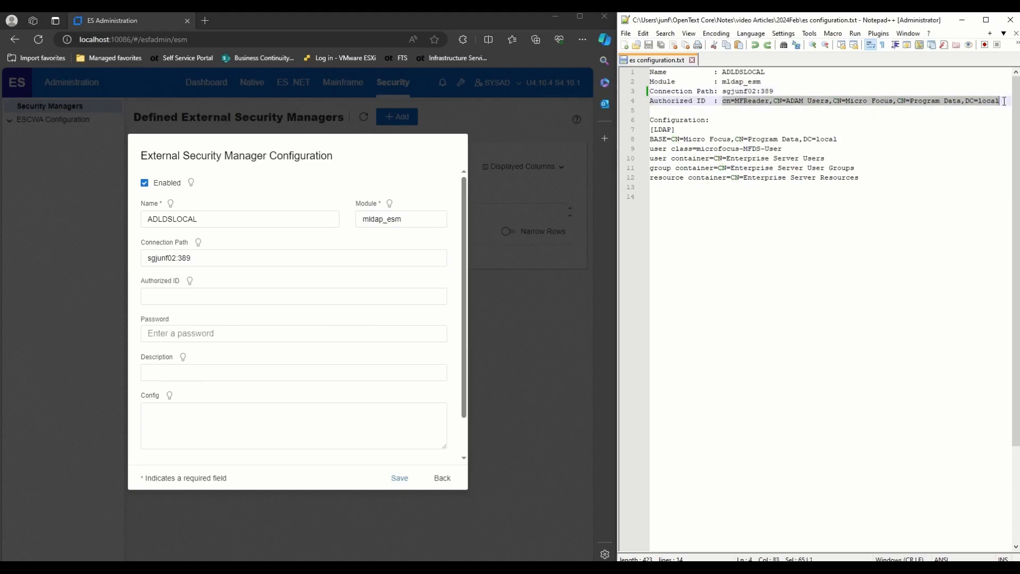
left_click(206, 296)
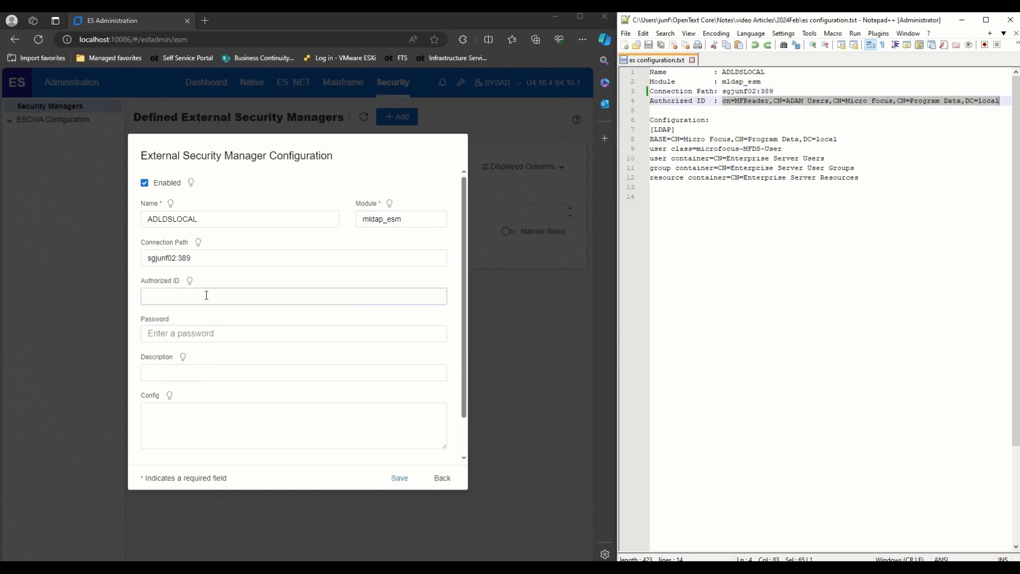
key("ctrl+v")
key("Escape")
- Add the six LDAP config lines and the reader password, then save ADLDSLOCAL
left_click(857, 181)
left_click_drag(858, 181, 652, 129)
key("ctrl+c")
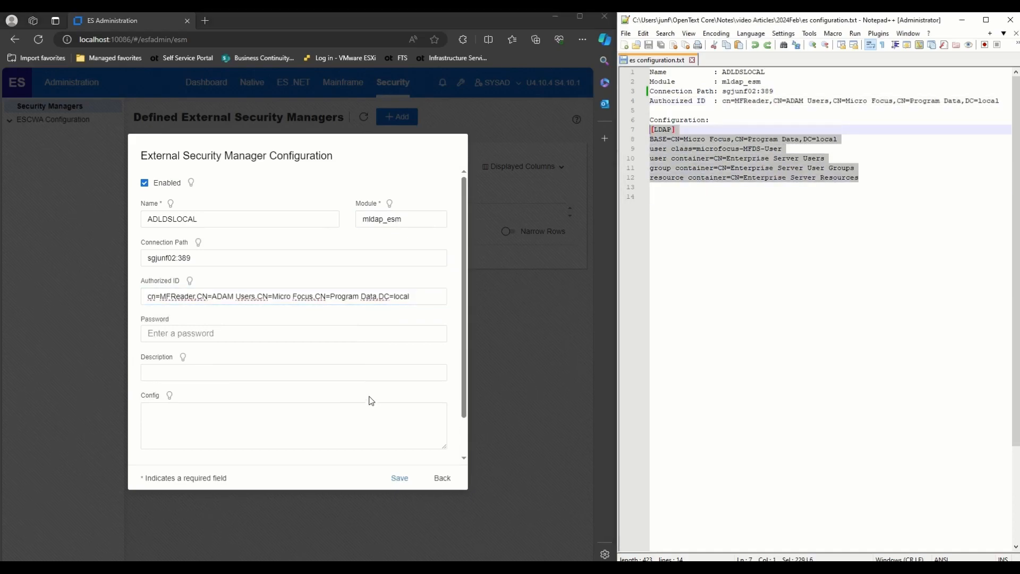
left_click(268, 433)
key("ctrl+v")
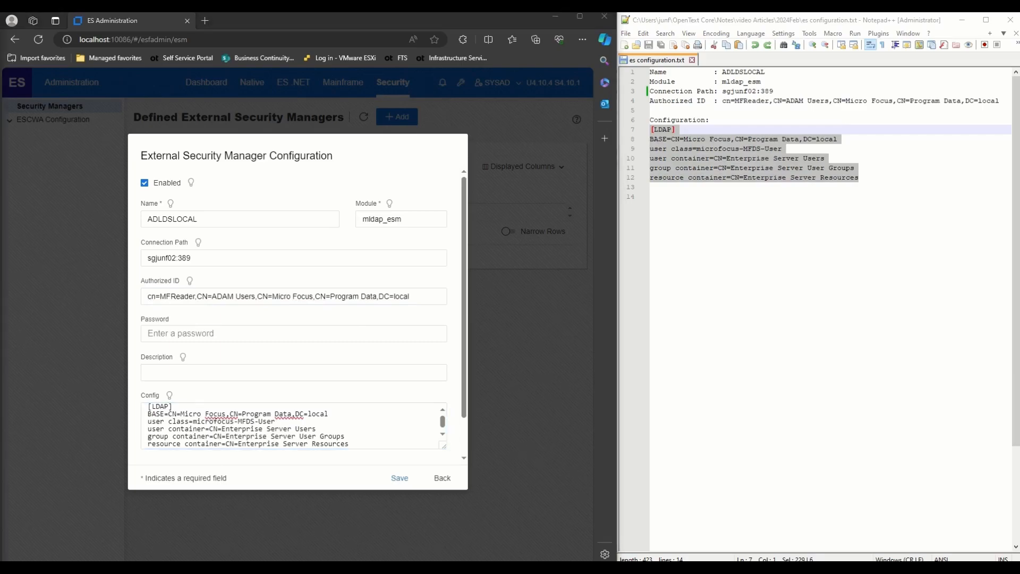
left_click(258, 333)
key("ctrl+v")
left_click(396, 485)
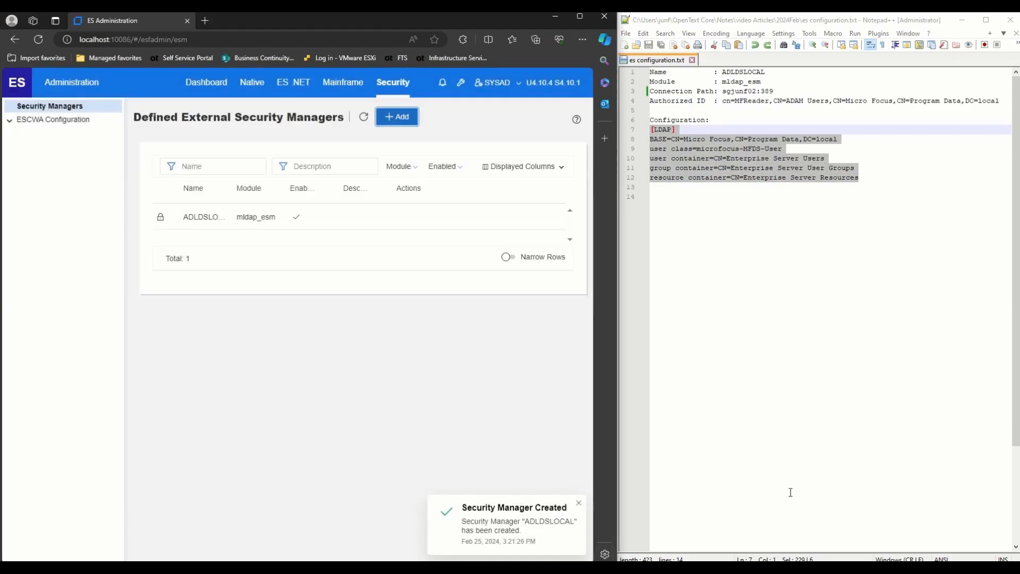
- Add ADLDSLOCAL to ESCWA's own security manager list and apply the configuration
left_click(51, 120)
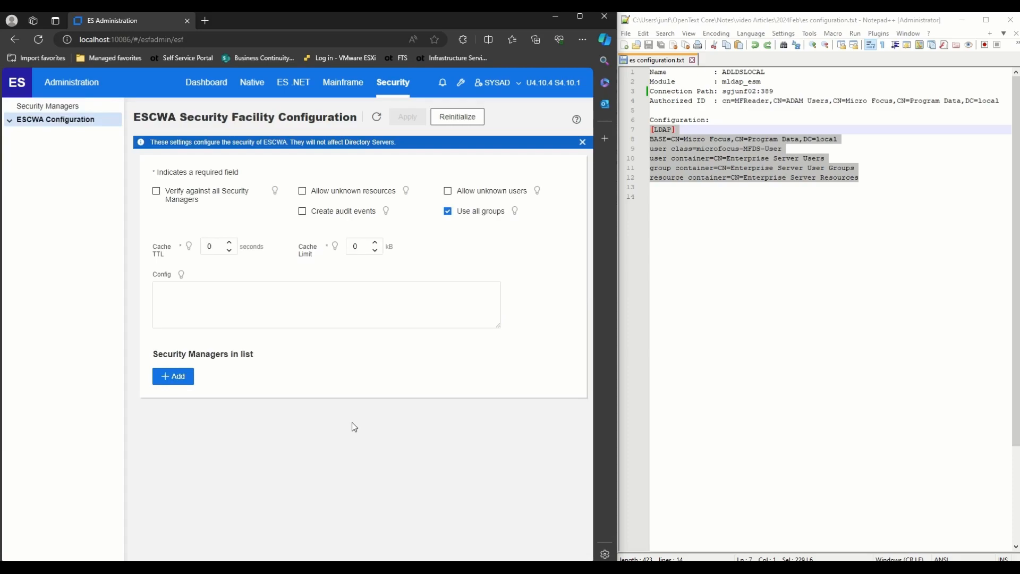
left_click(184, 381)
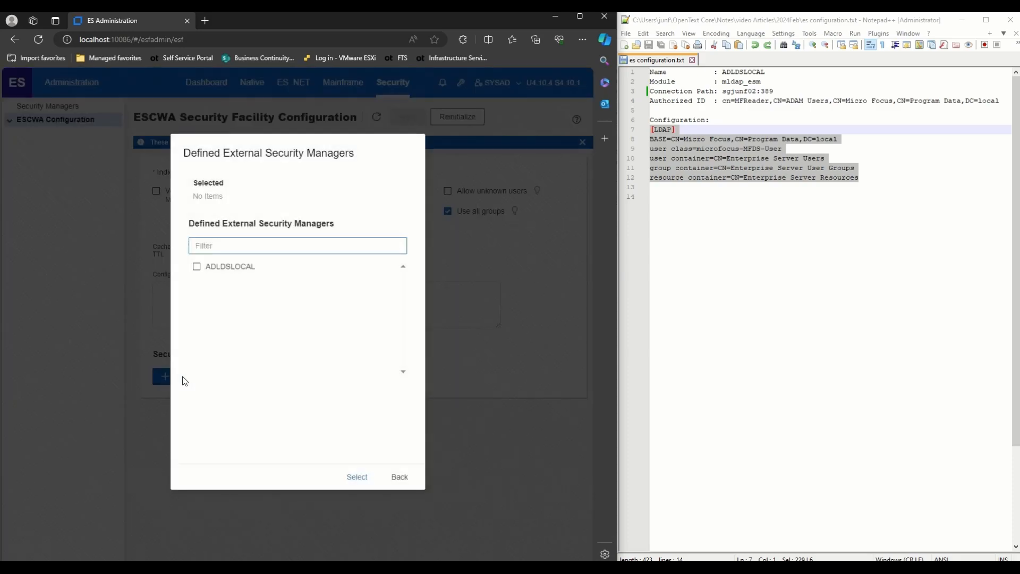
left_click(230, 267)
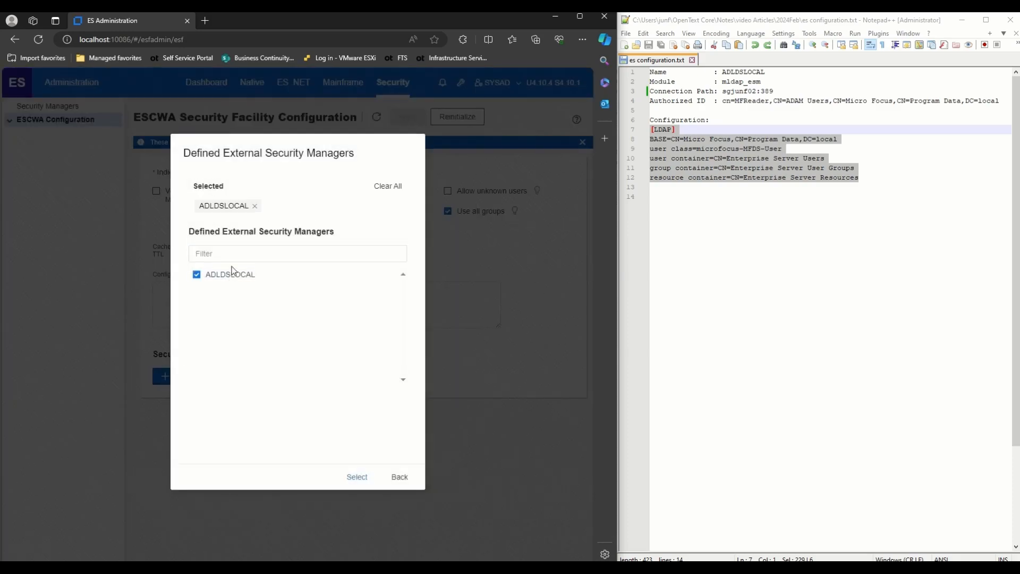
left_click(358, 480)
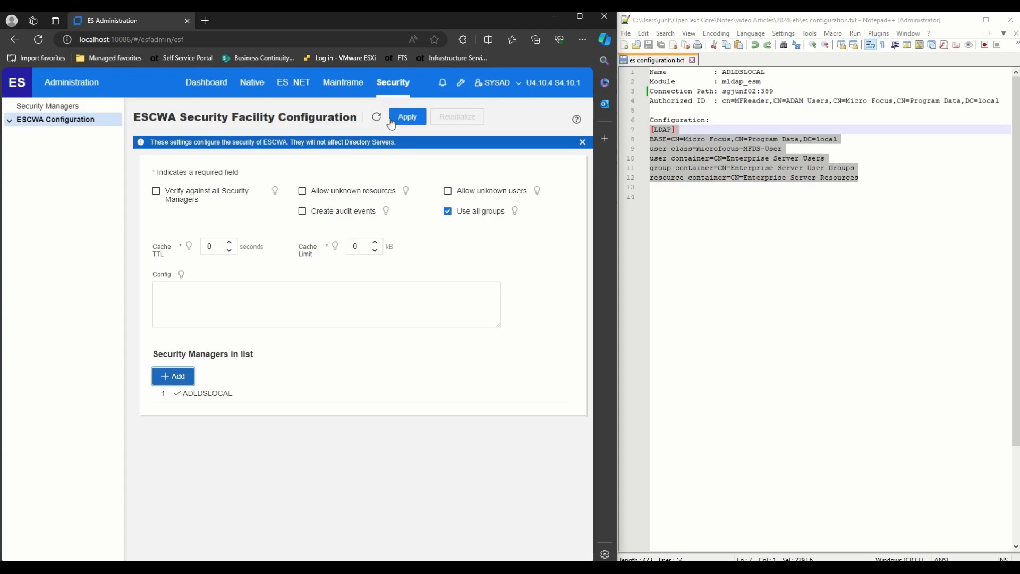
left_click(407, 118)
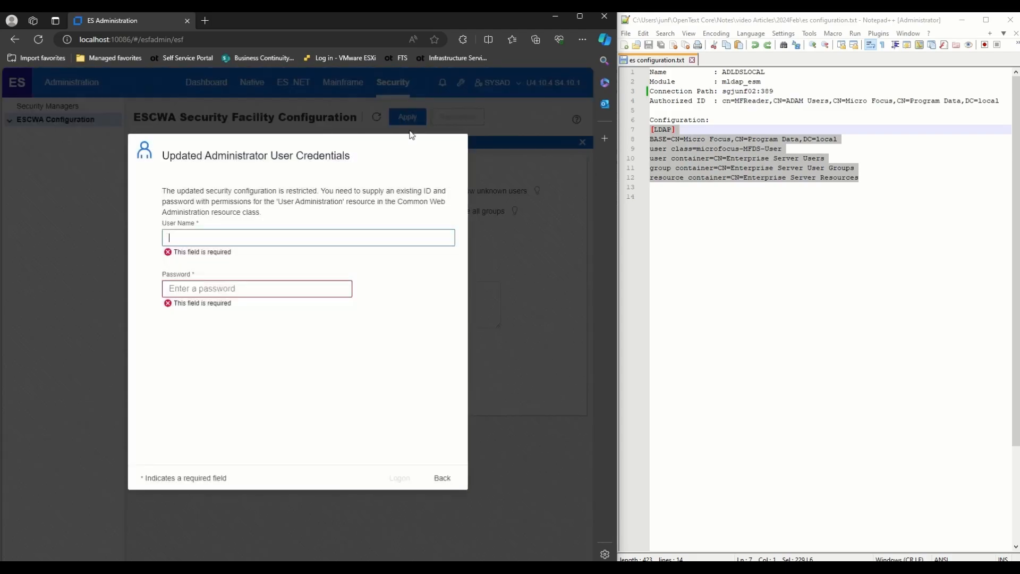
- Authorize the change with the saved administrator user name and password
key("alt+Tab")
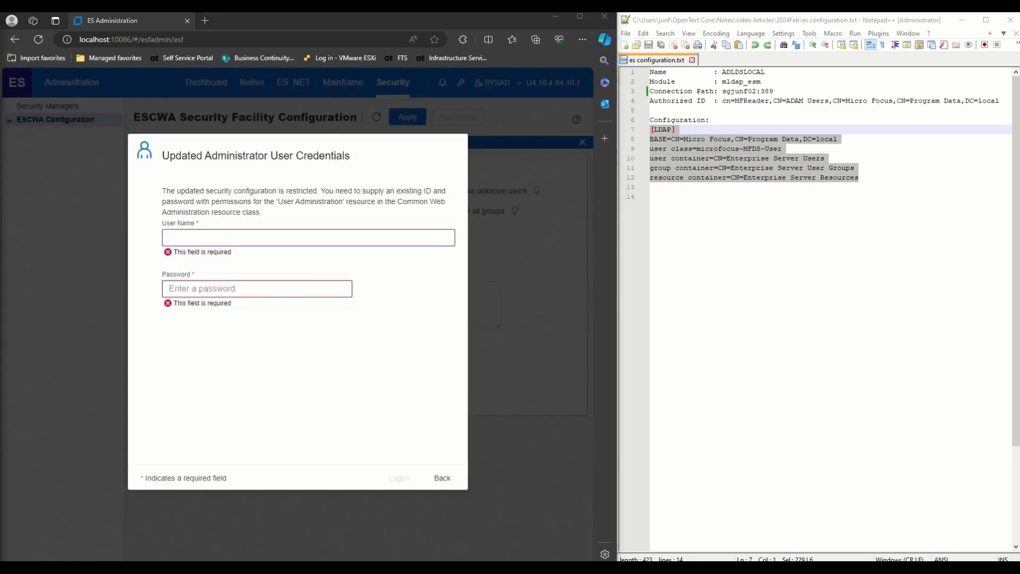
left_click(197, 237)
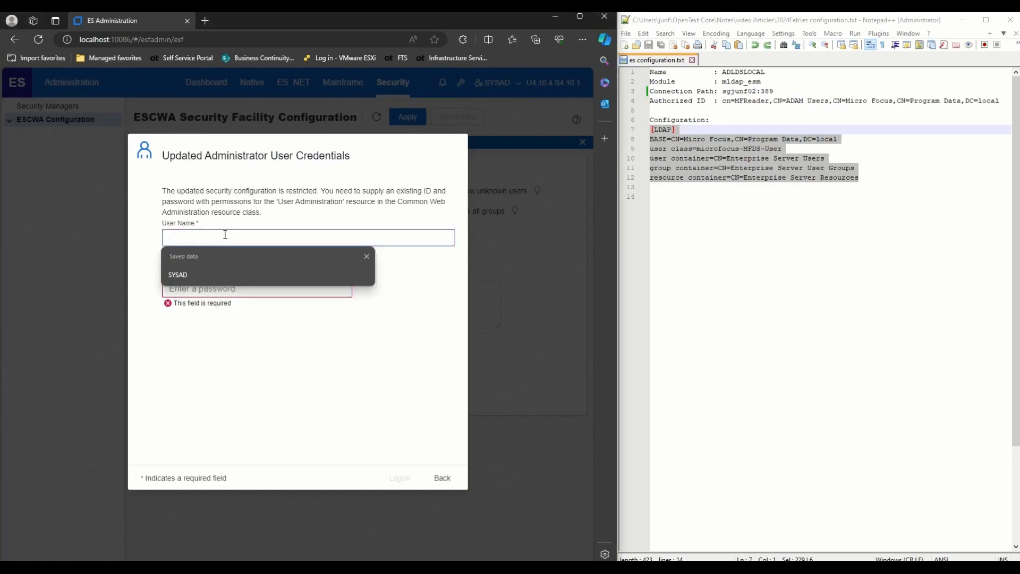
left_click(220, 272)
left_click(219, 272)
type("SYSAD")
left_click(399, 479)
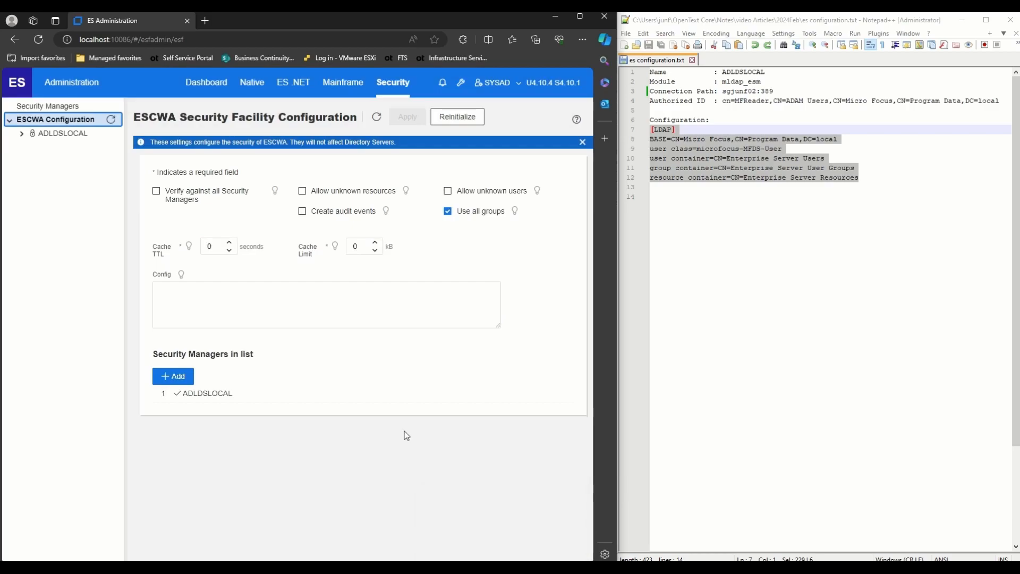
- Maximize the browser and log off from ESCWA via the user menu
left_click(579, 20)
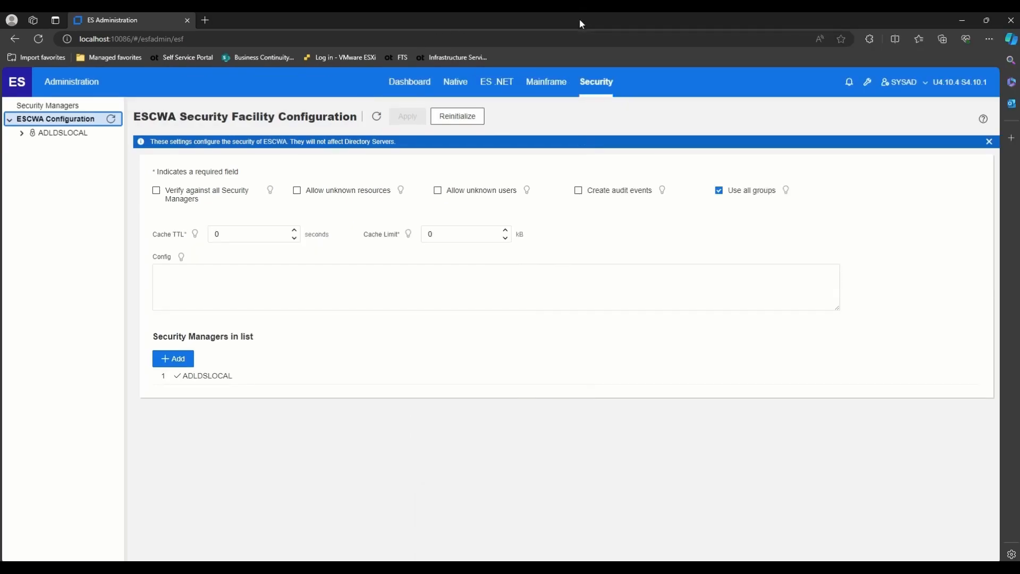
left_click(925, 85)
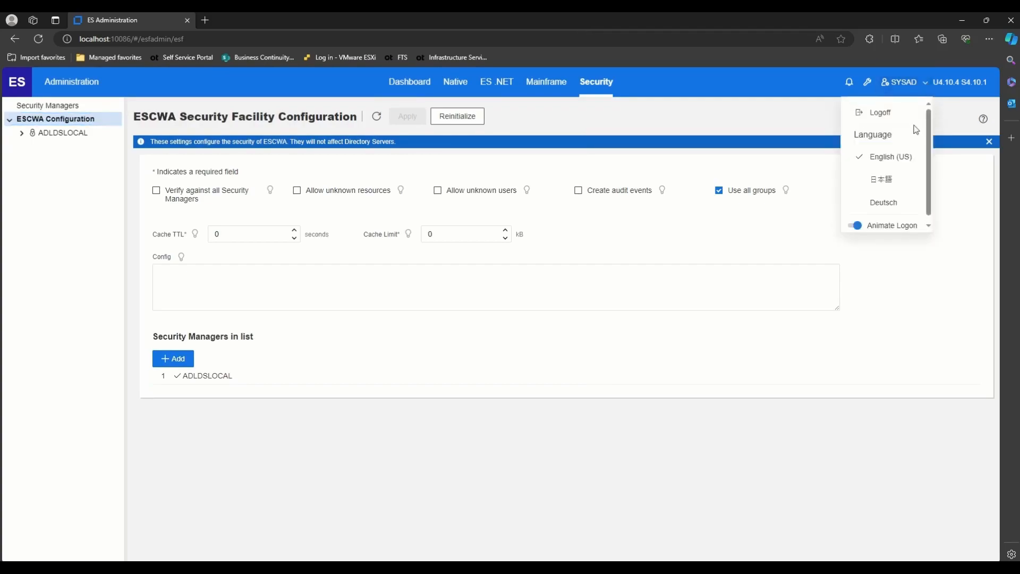
left_click(877, 109)
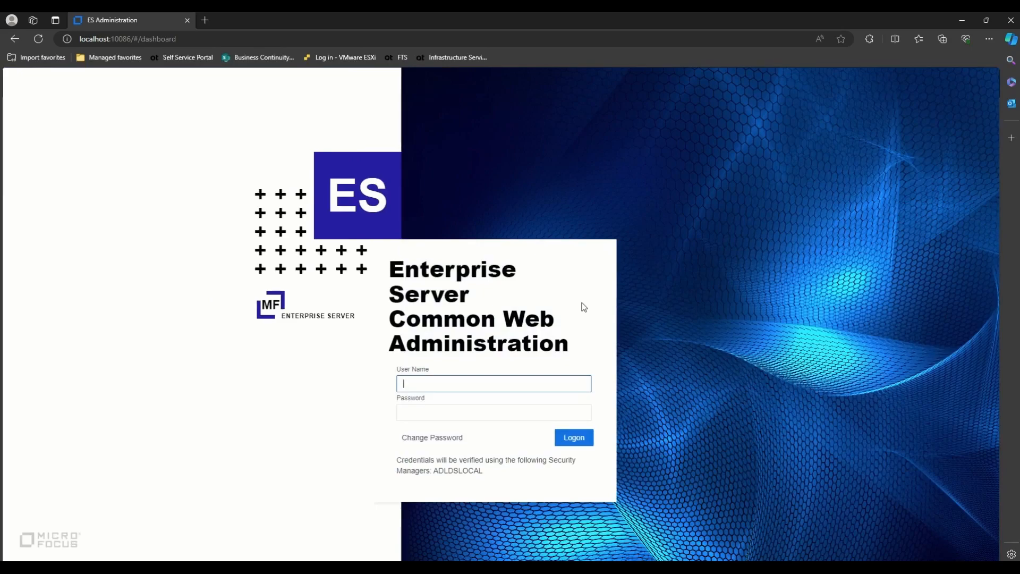
- Log back in with the saved administrator user name and password
left_click(492, 379)
left_click(412, 421)
left_click(442, 413)
type("SYSAD")
left_click(580, 437)
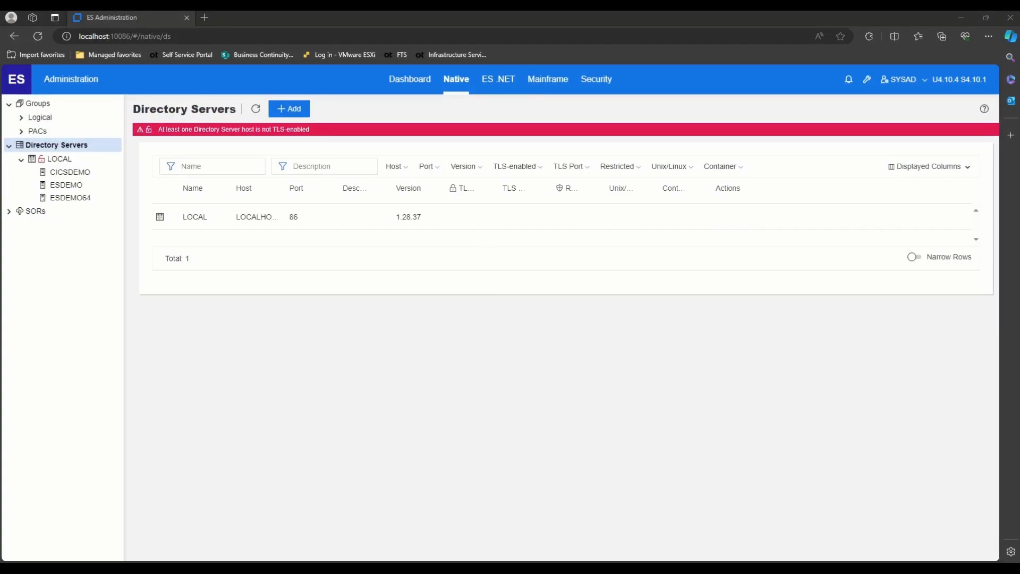
- Show the LOCAL directory server's Security Managers page beside the Notepad++ notes
left_click(70, 162)
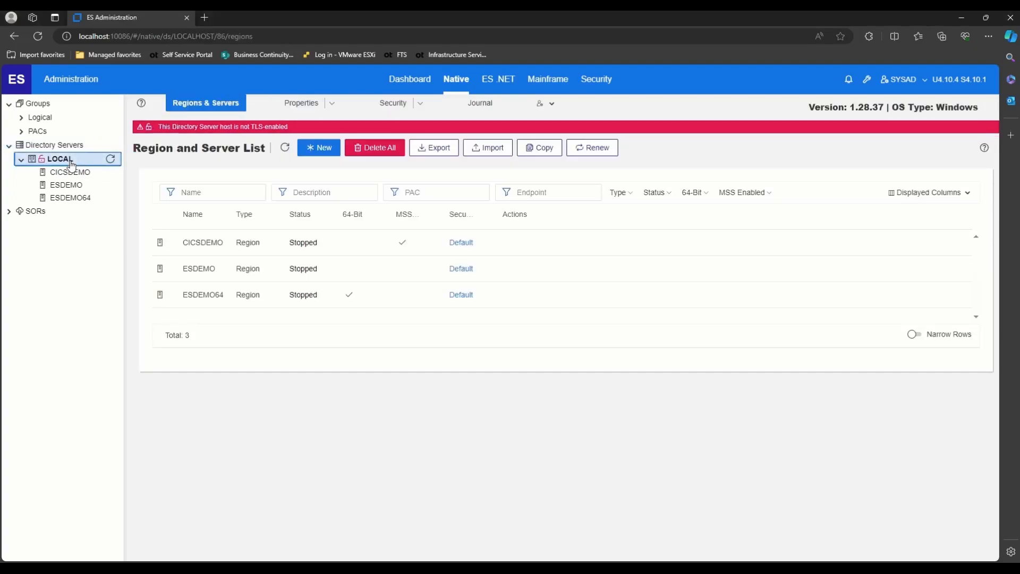
left_click(421, 104)
left_click(432, 127)
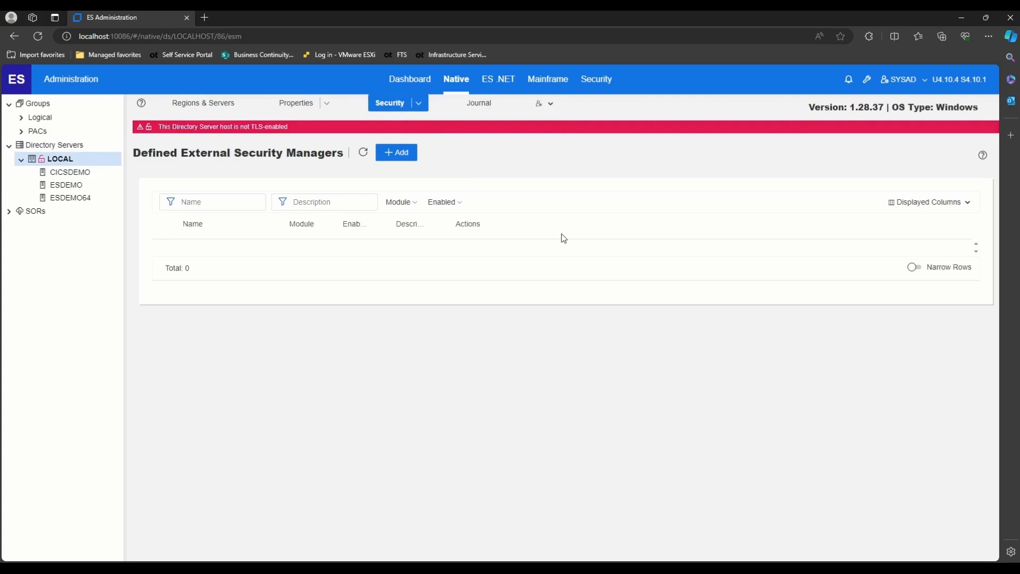
key("alt+Tab")
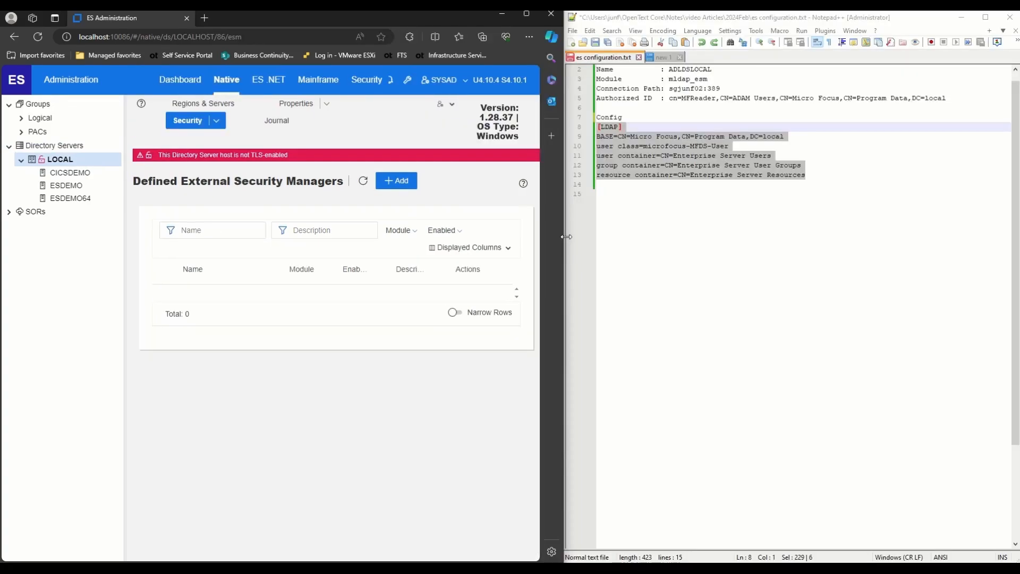
- Start a new security manager for LOCAL named ADLDSLOCAL with module mldap_esm
left_click(405, 182)
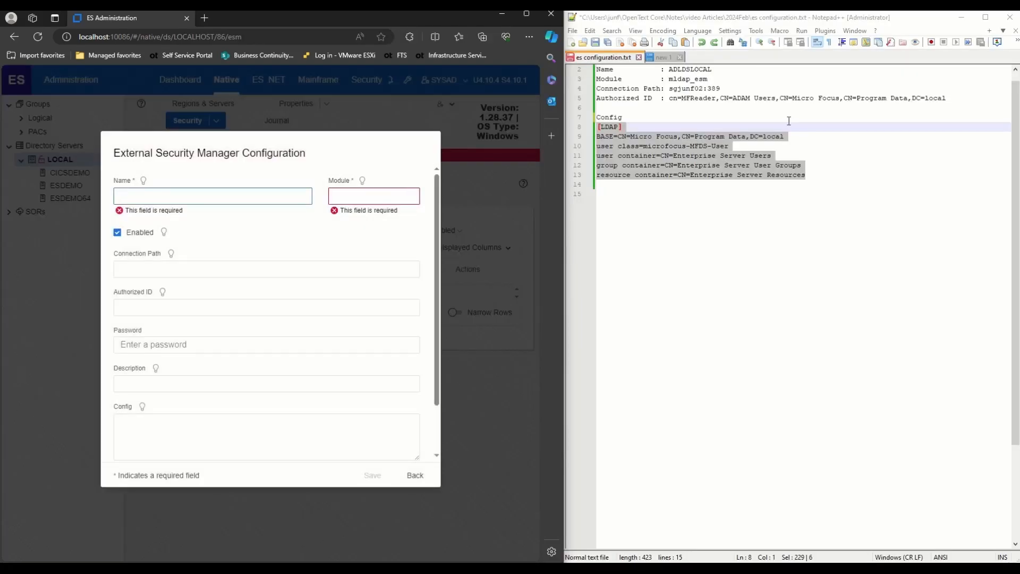
double_click(690, 69)
key("ctrl+c")
left_click(200, 197)
key("ctrl+v")
double_click(694, 78)
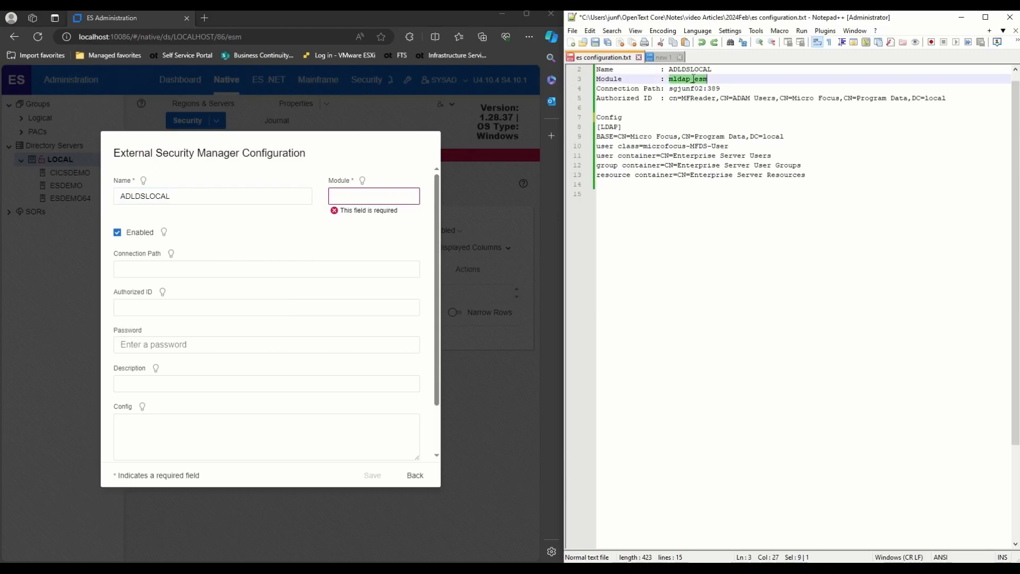
key("ctrl+c")
left_click(350, 197)
key("ctrl+v")
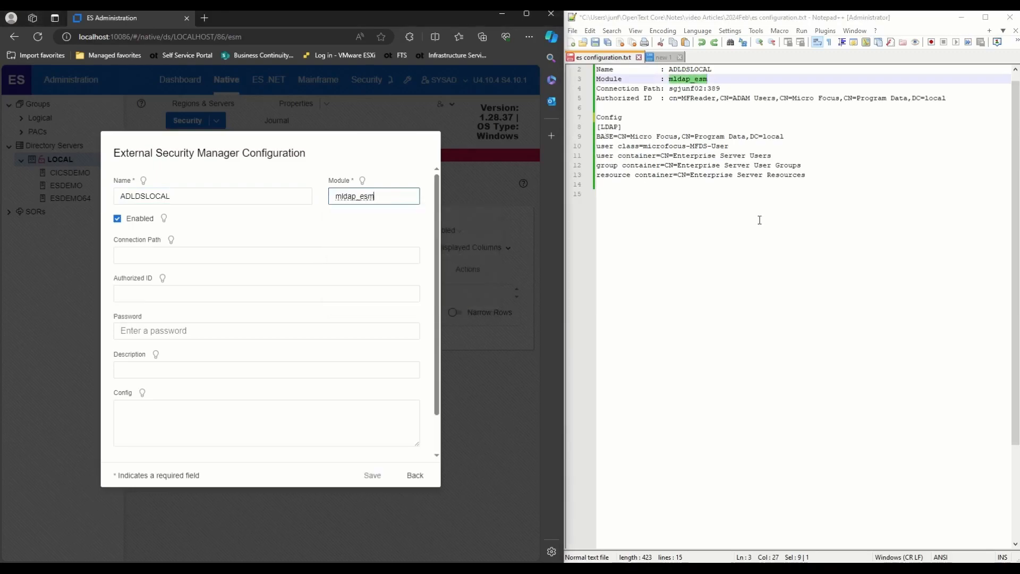
- Fill in connection path sgjunf02:389 and the authorized ID copied from the notes
left_click(755, 218)
left_click_drag(670, 89, 721, 88)
left_click(290, 257)
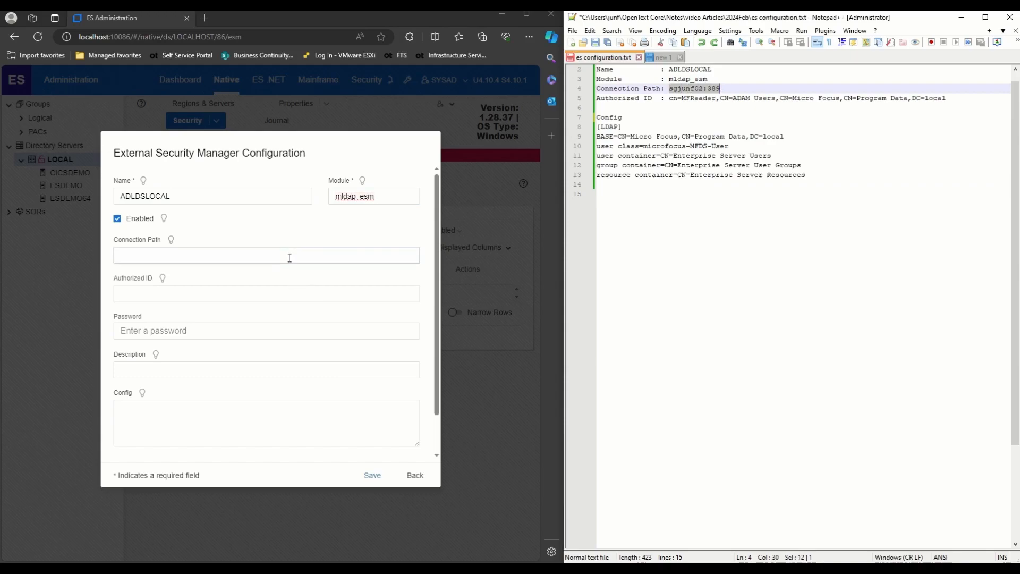
key("ctrl+v")
left_click(799, 221)
left_click_drag(670, 101, 961, 99)
key("ctrl+c")
left_click(135, 294)
key("ctrl+v")
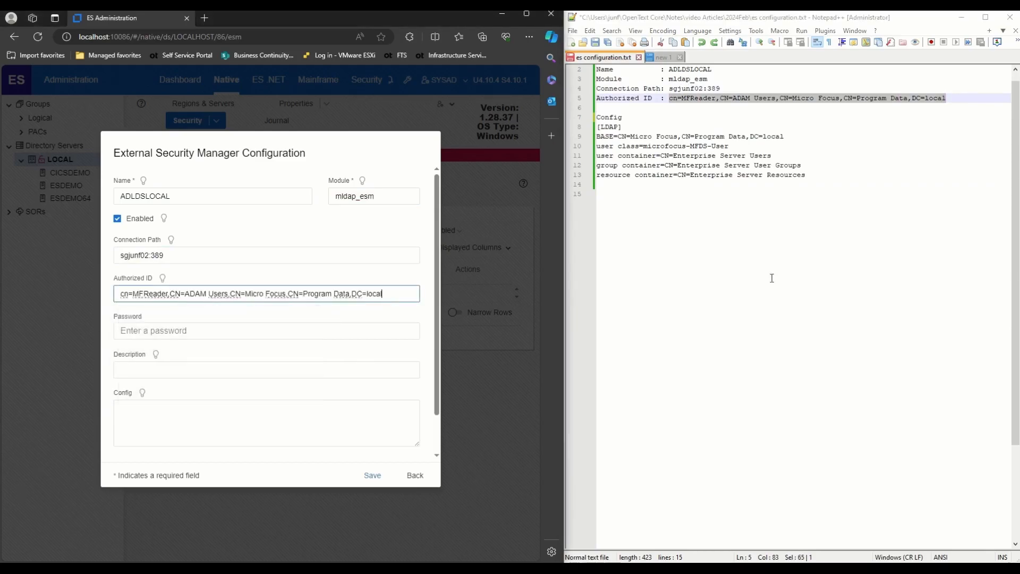
- Paste the six [LDAP] config lines, enter the reader password, and save
left_click(811, 210)
left_click_drag(821, 179, 594, 126)
key("ctrl+c")
left_click(133, 430)
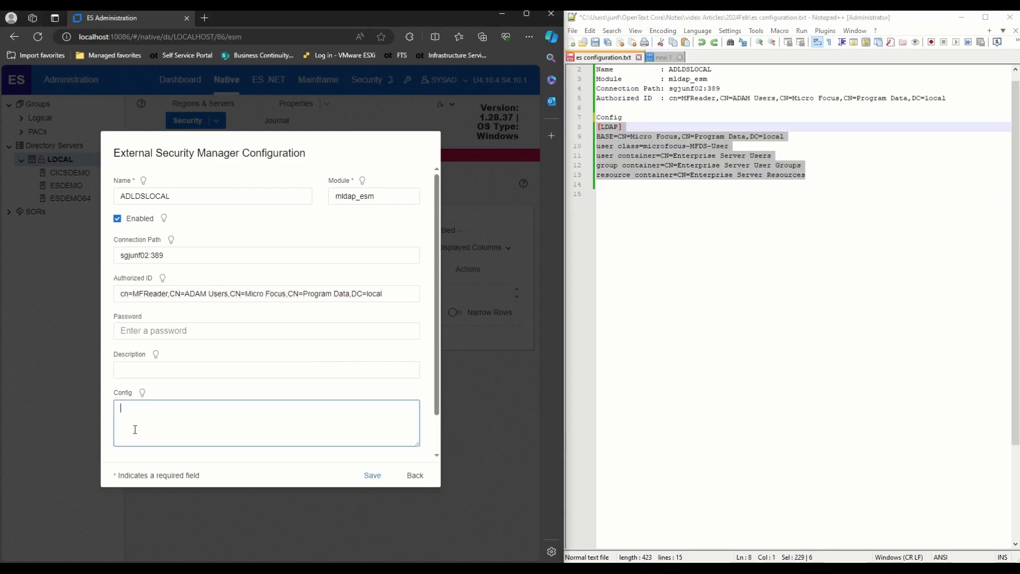
key("ctrl+v")
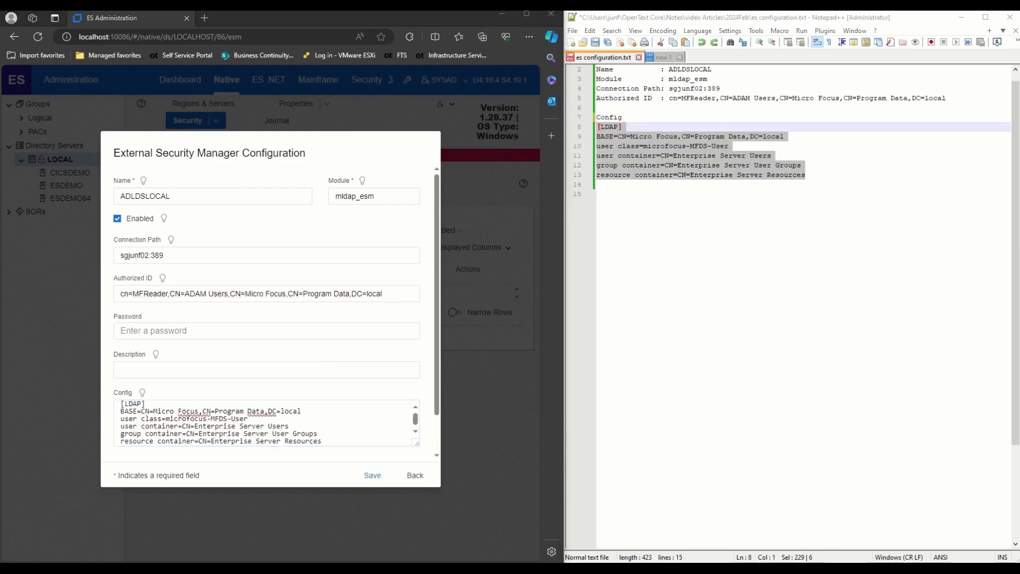
left_click(169, 333)
type("•••••••••••••")
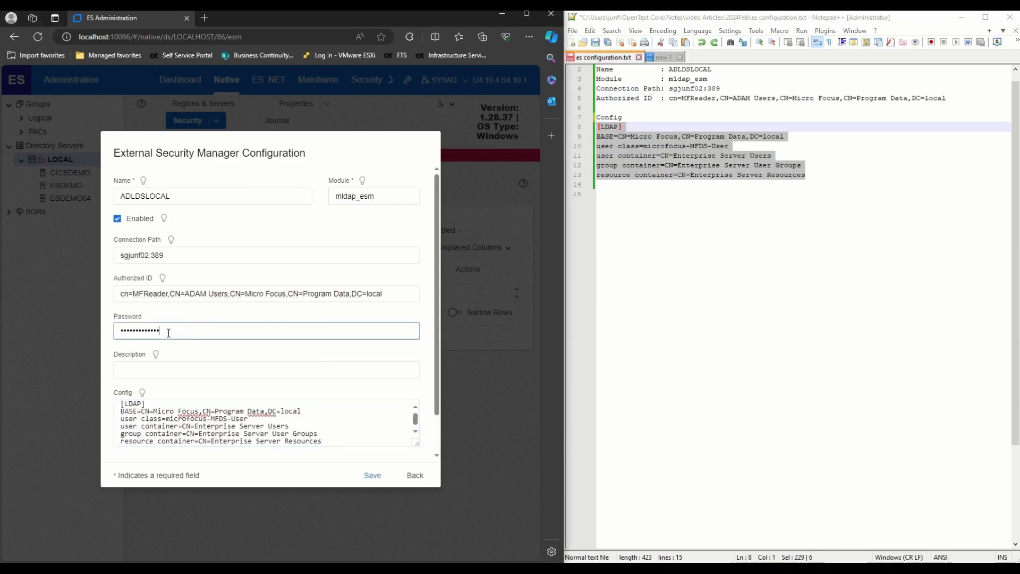
left_click(372, 477)
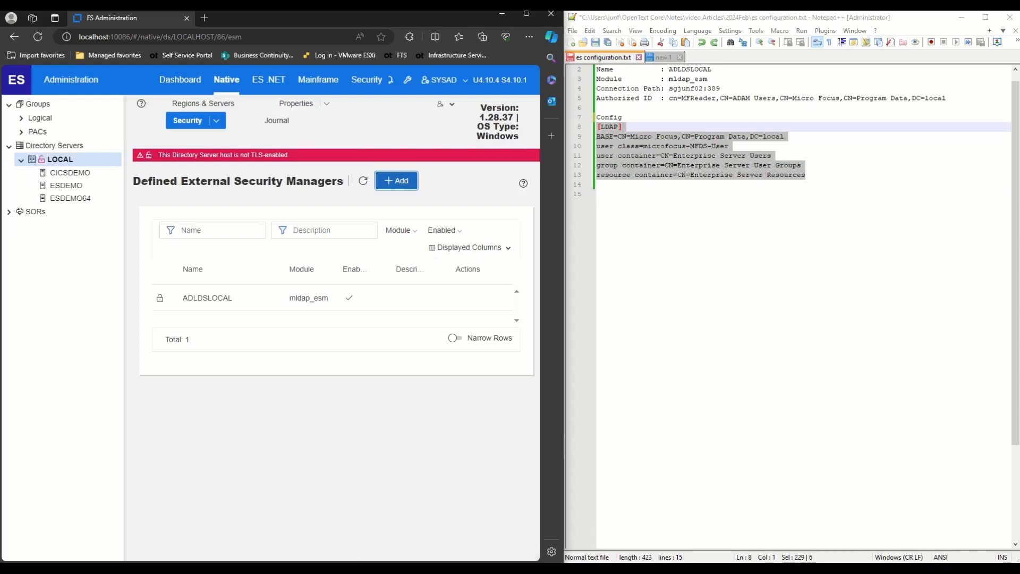
left_click_drag(596, 185, 597, 126)
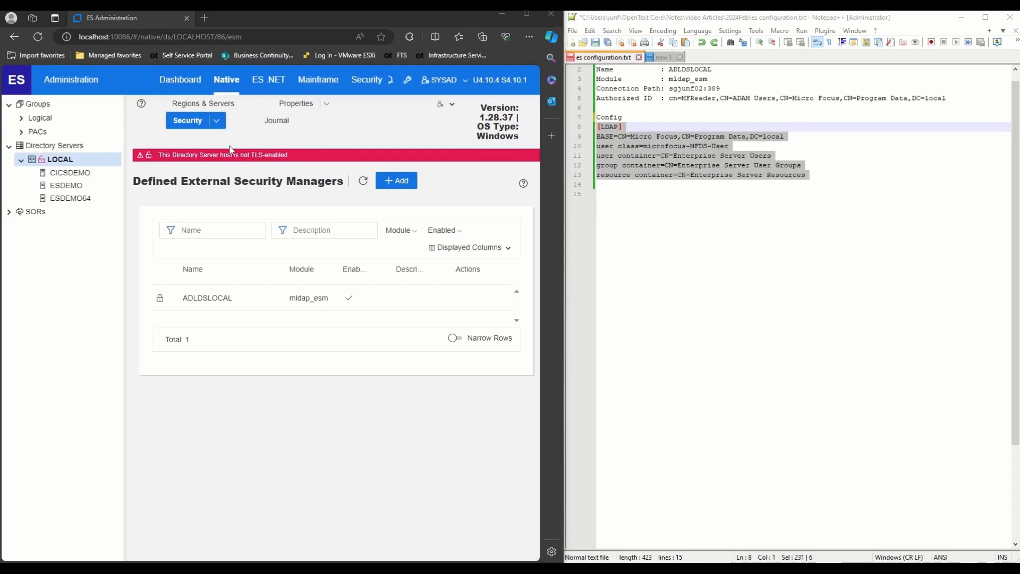
- Add ADLDSLOCAL to the directory server security configuration with Restrict Directory Server Access ticked, and apply
left_click(528, 18)
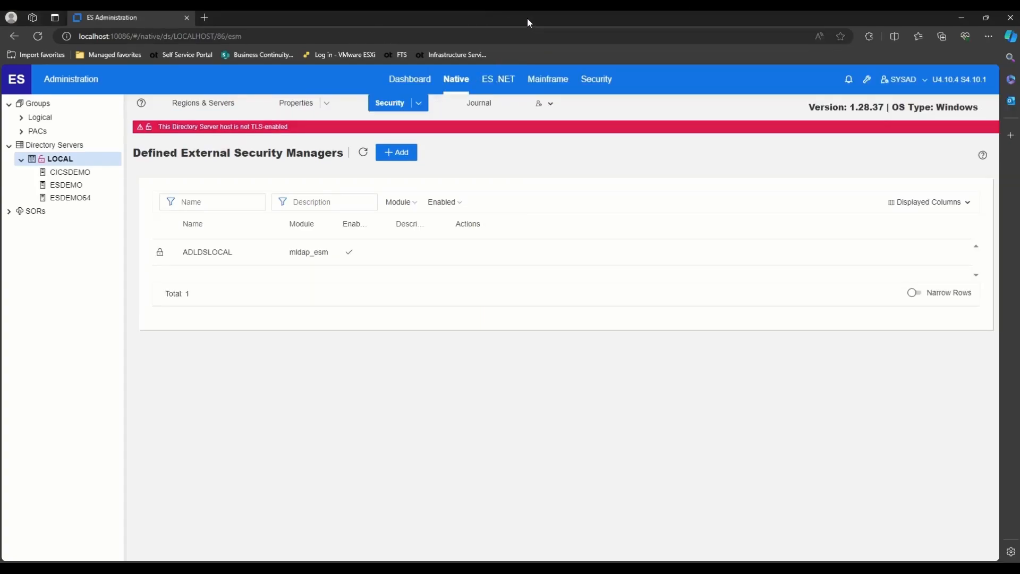
left_click(419, 104)
left_click(480, 177)
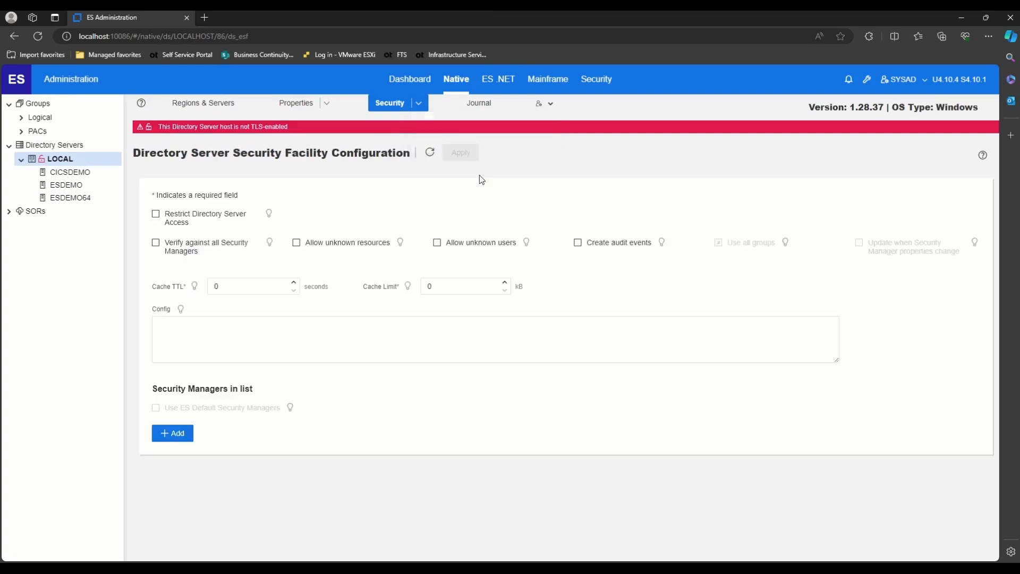
left_click(176, 432)
left_click(400, 314)
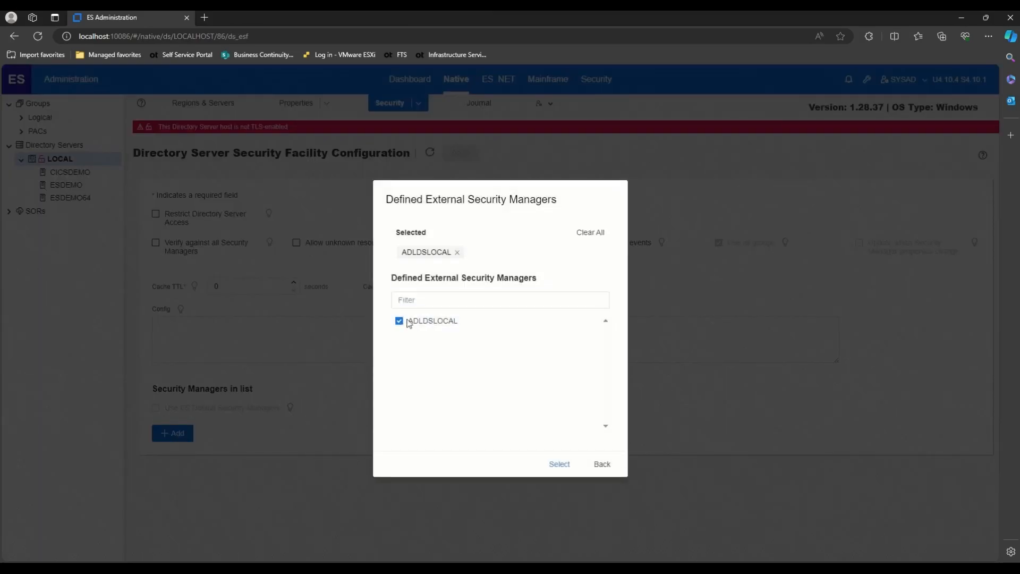
left_click(559, 464)
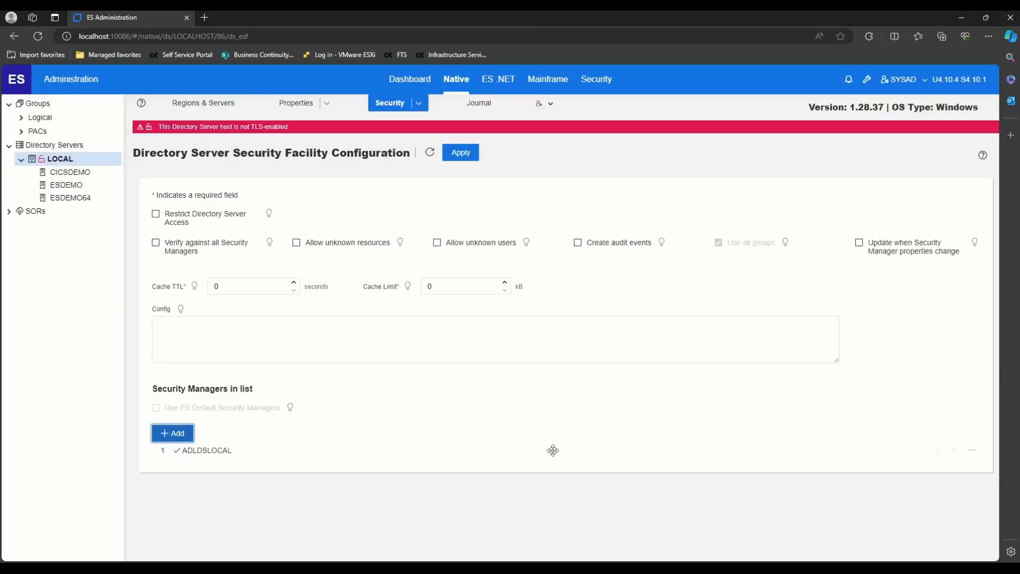
left_click(157, 218)
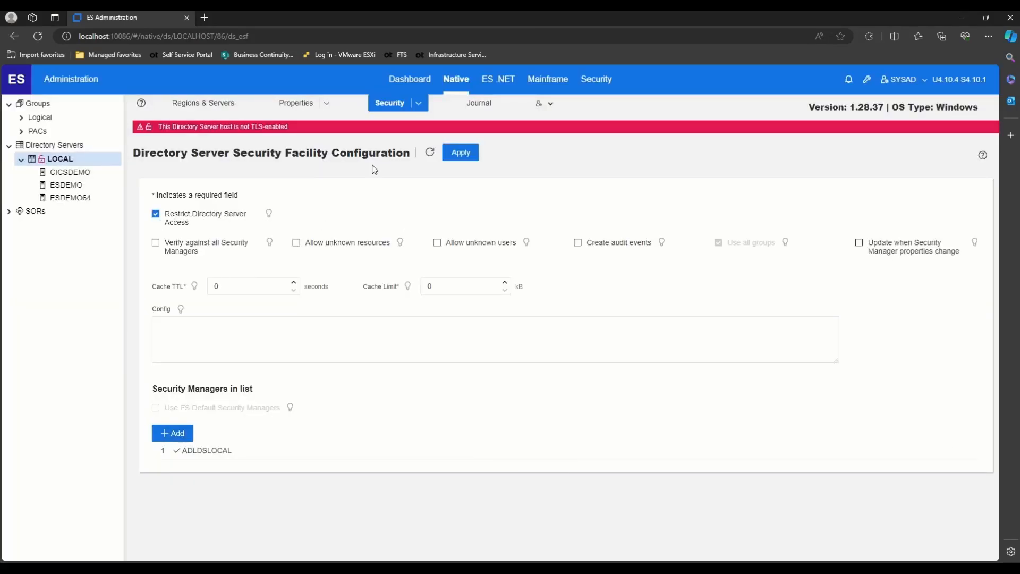
left_click(463, 155)
- Confirm the update by logging on with the administrator user name and password
type("SYSAD")
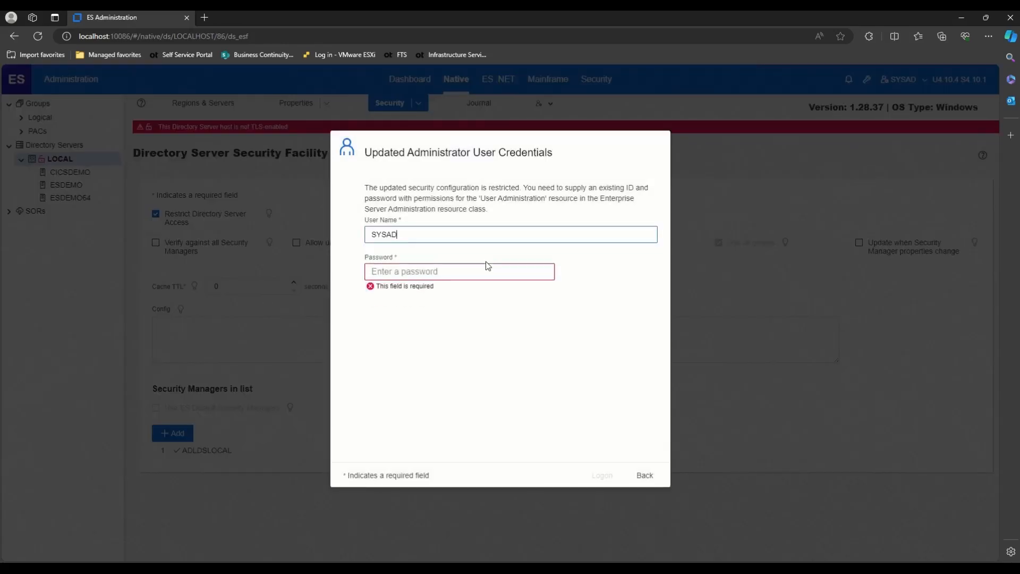
left_click(465, 273)
type("SYSAD")
left_click(610, 476)
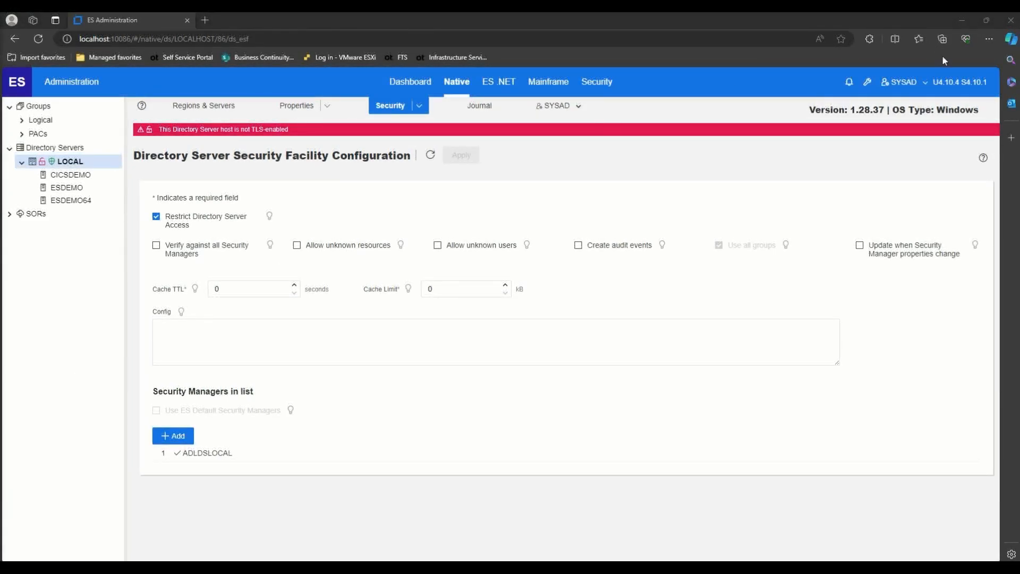
- Log off ESCWA and log back on with the saved administrator user name and password
left_click(925, 83)
left_click(905, 112)
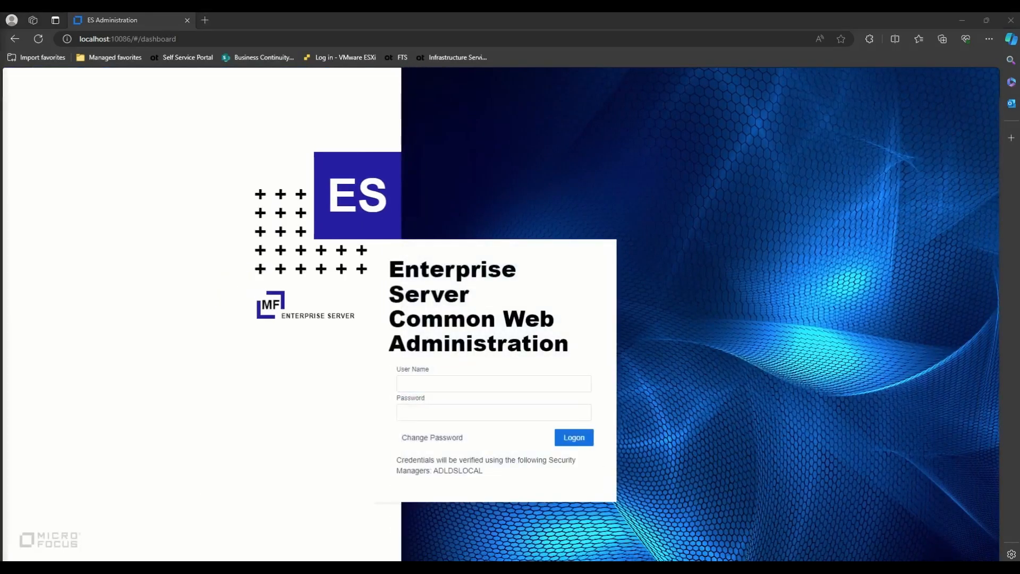
left_click(490, 379)
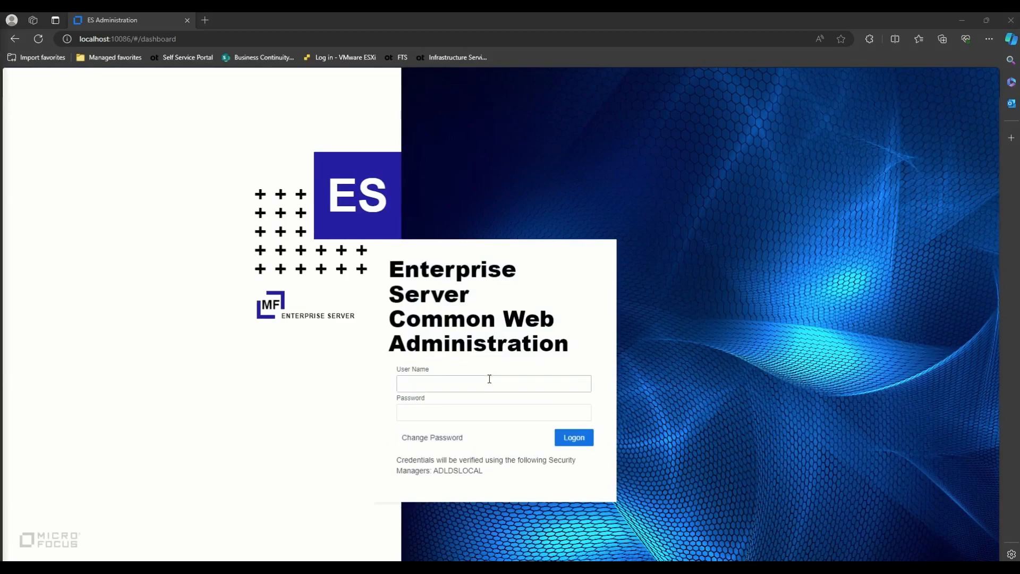
left_click(455, 420)
left_click(460, 414)
key("ctrl+v")
left_click(568, 440)
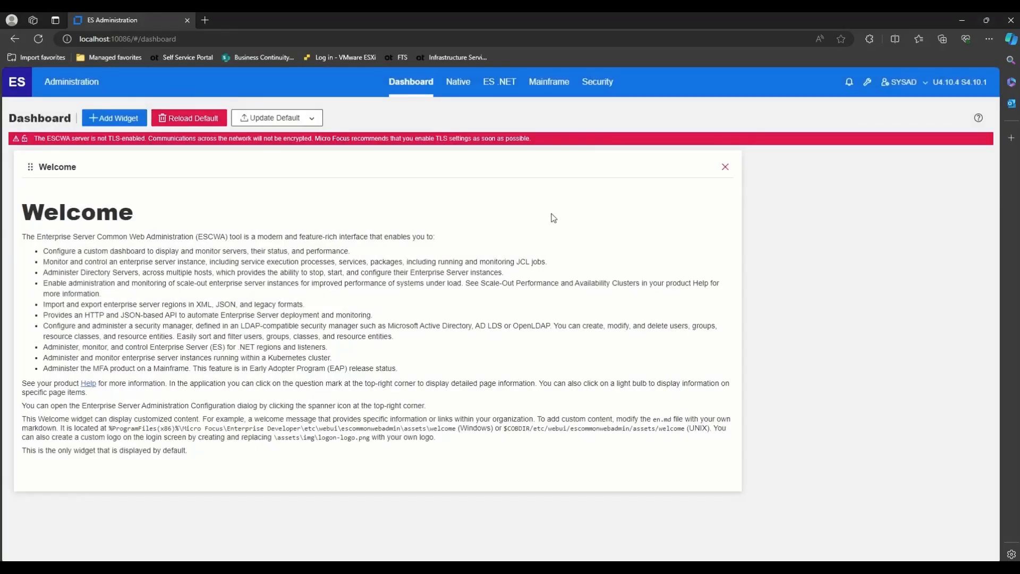
- Open the LOCAL directory server under Native and log on with current user credentials
left_click(456, 85)
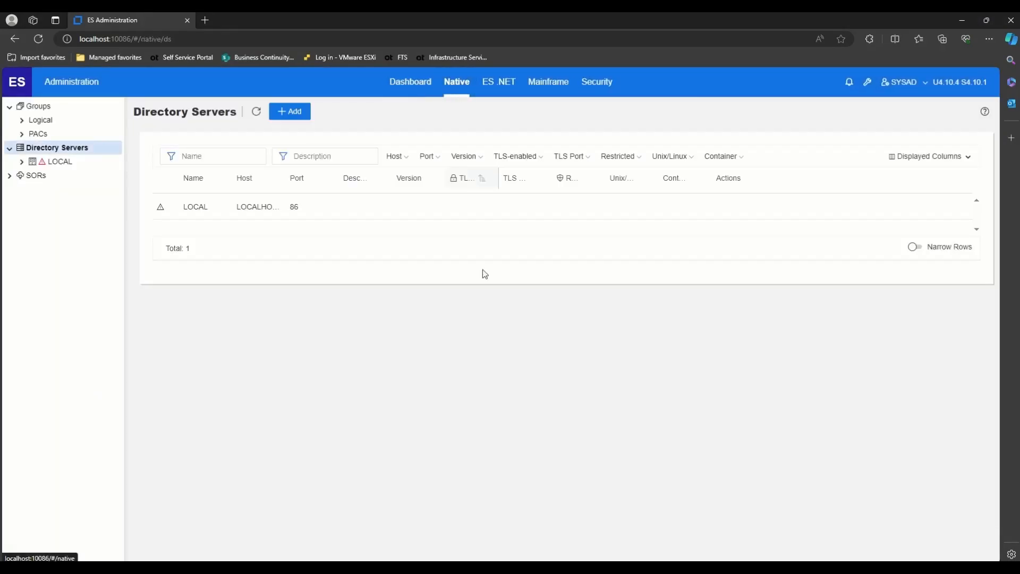
left_click(58, 166)
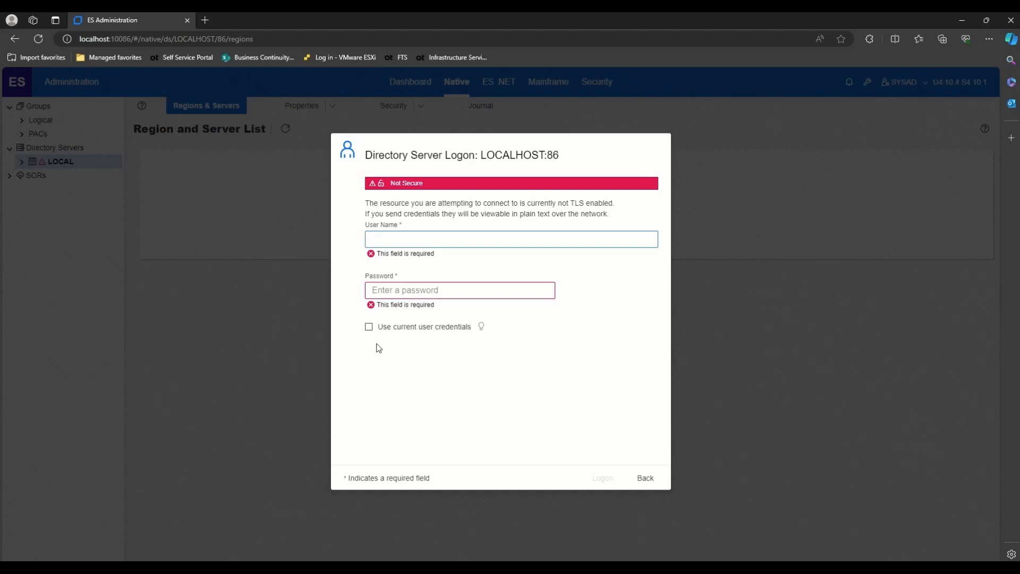
left_click(369, 327)
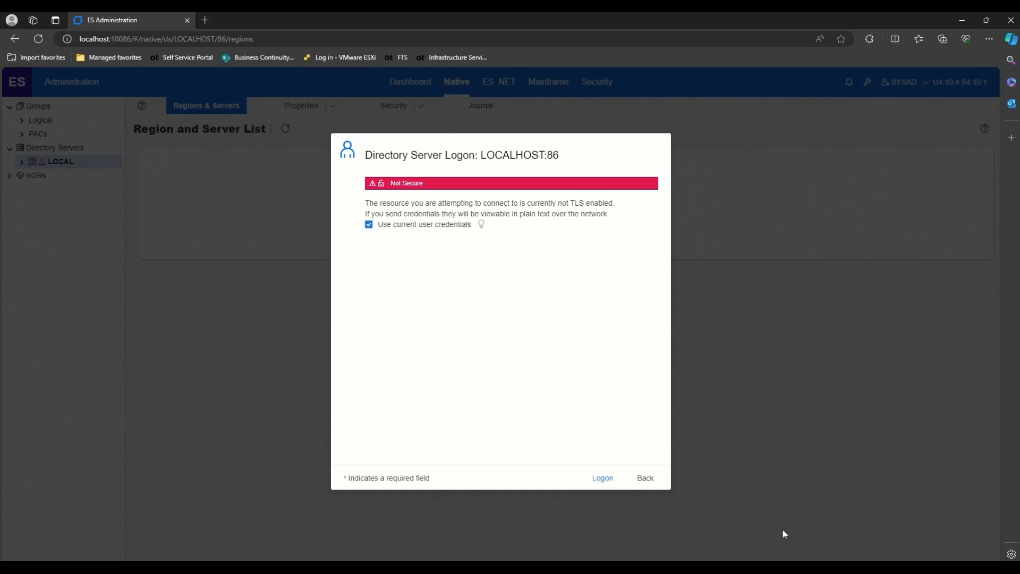
left_click(602, 478)
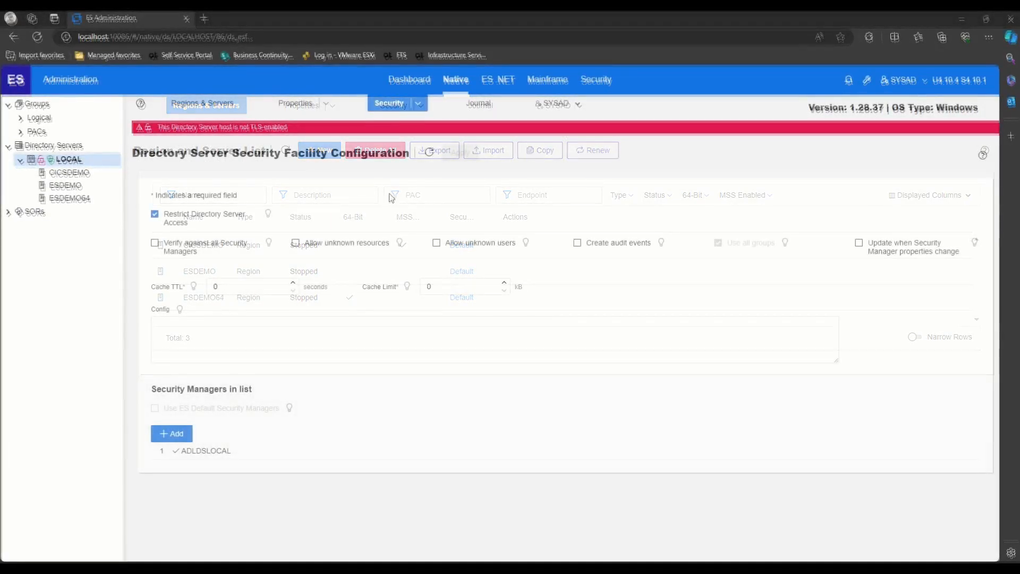
- Check the Security Managers list for ADLDSLOCAL and ADLDS-35368, then open Default ES Configuration
left_click(420, 105)
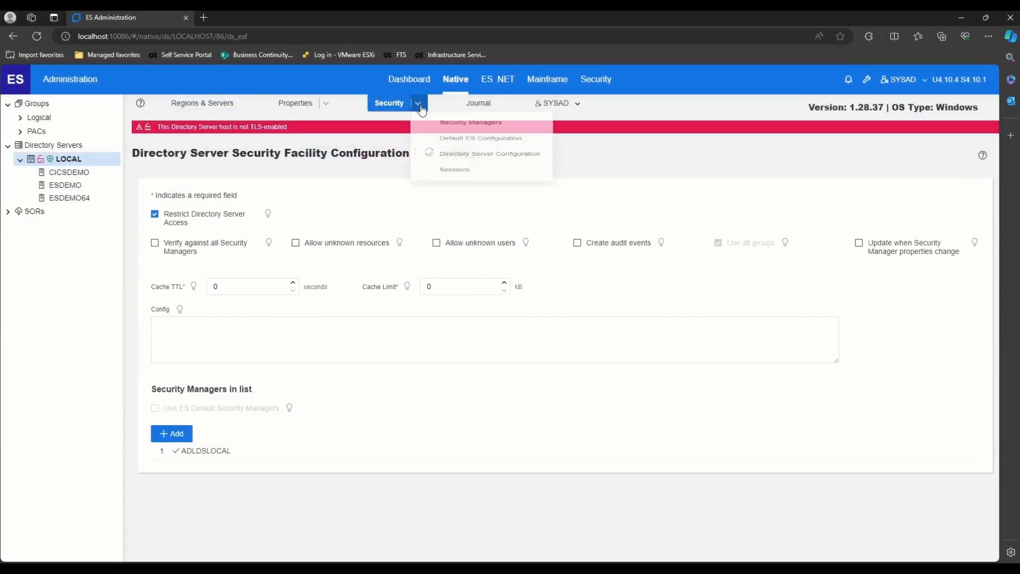
left_click(436, 132)
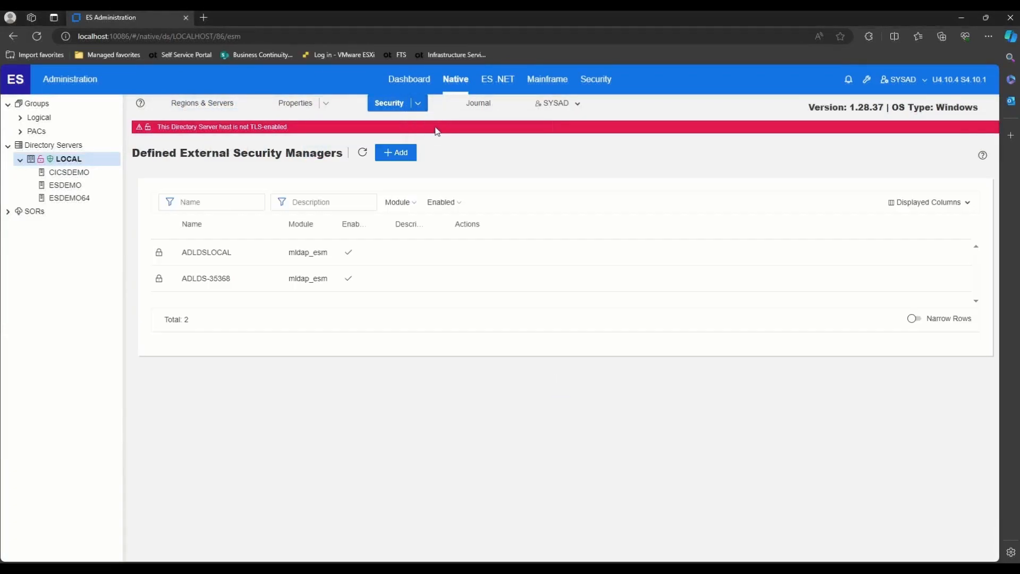
left_click_drag(227, 280, 183, 283)
left_click(418, 103)
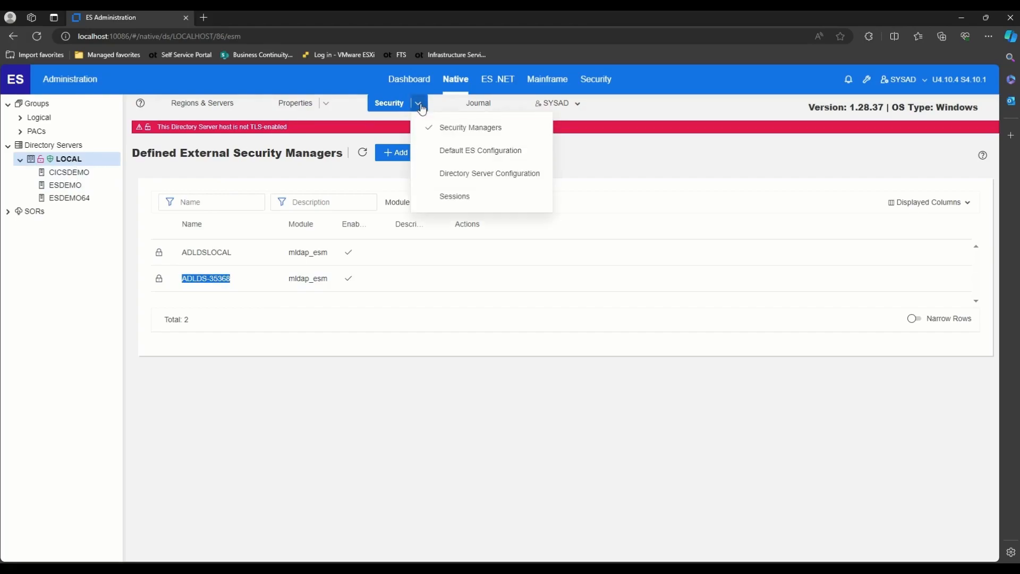
left_click(475, 155)
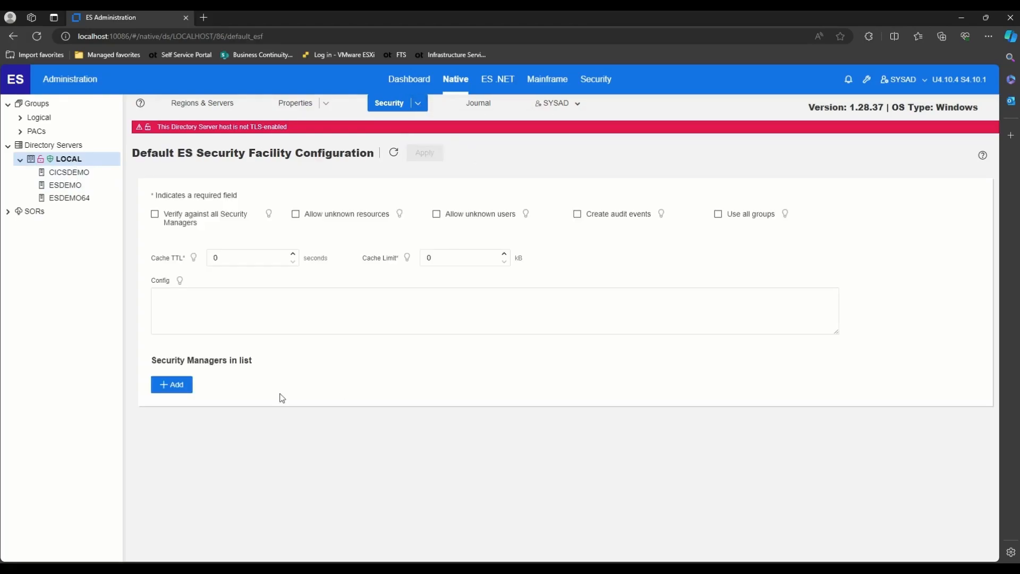
- Add ADLDSLOCAL as the default ES security manager and apply the change
left_click(171, 384)
left_click(398, 314)
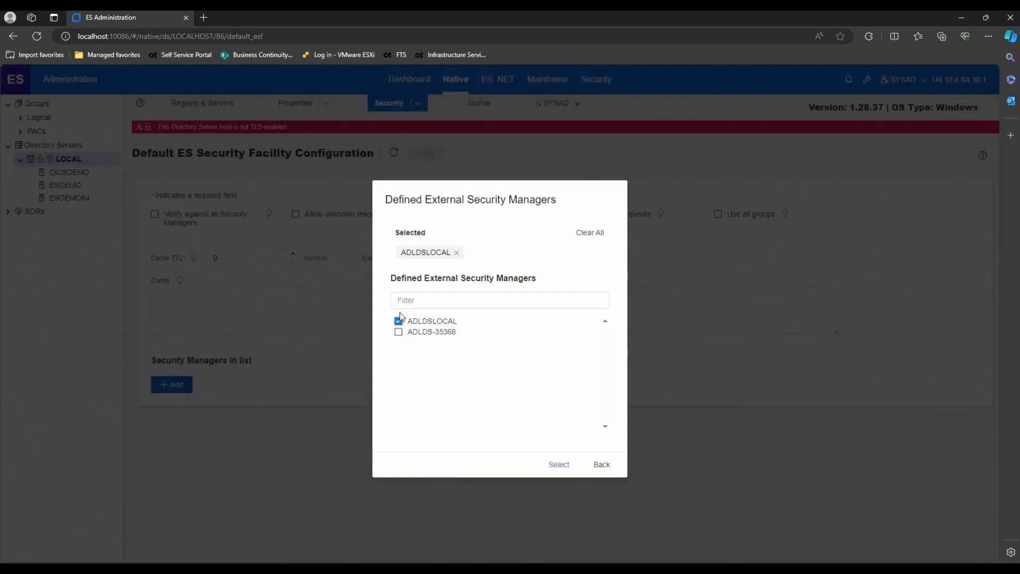
left_click(558, 463)
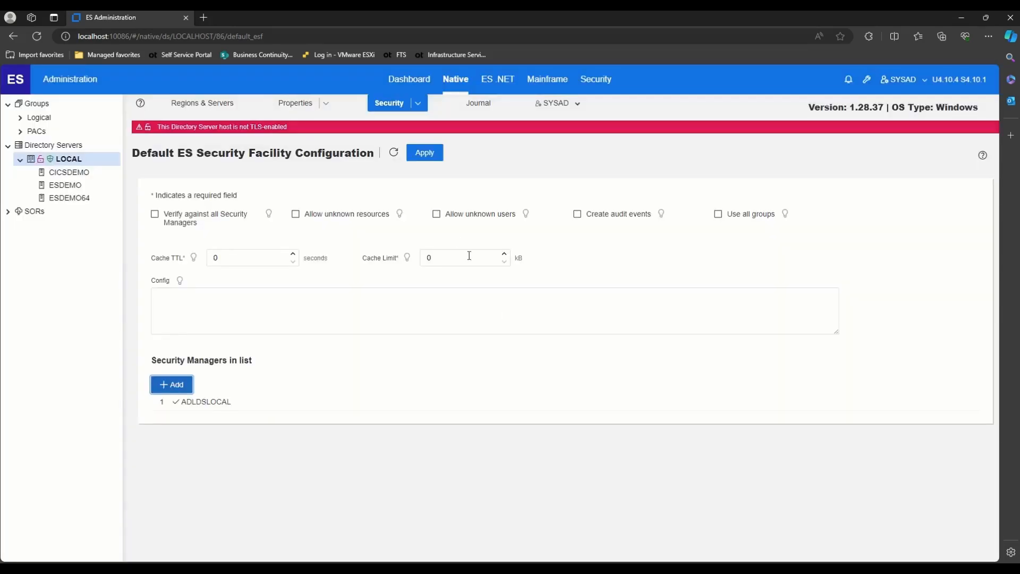
left_click(425, 153)
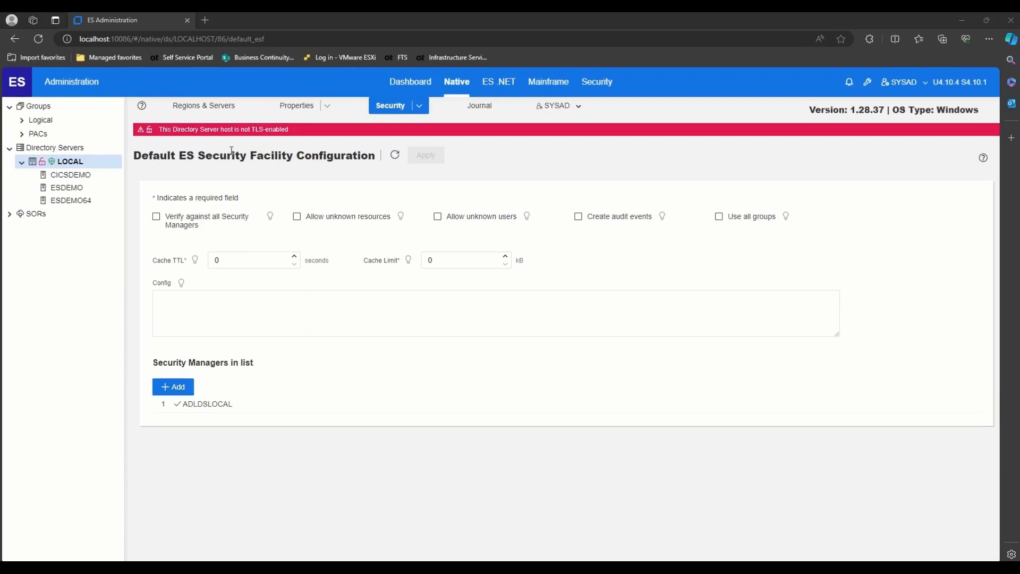
- Open the CICSDEMO region's General Properties from the Regions & Servers list
left_click(215, 112)
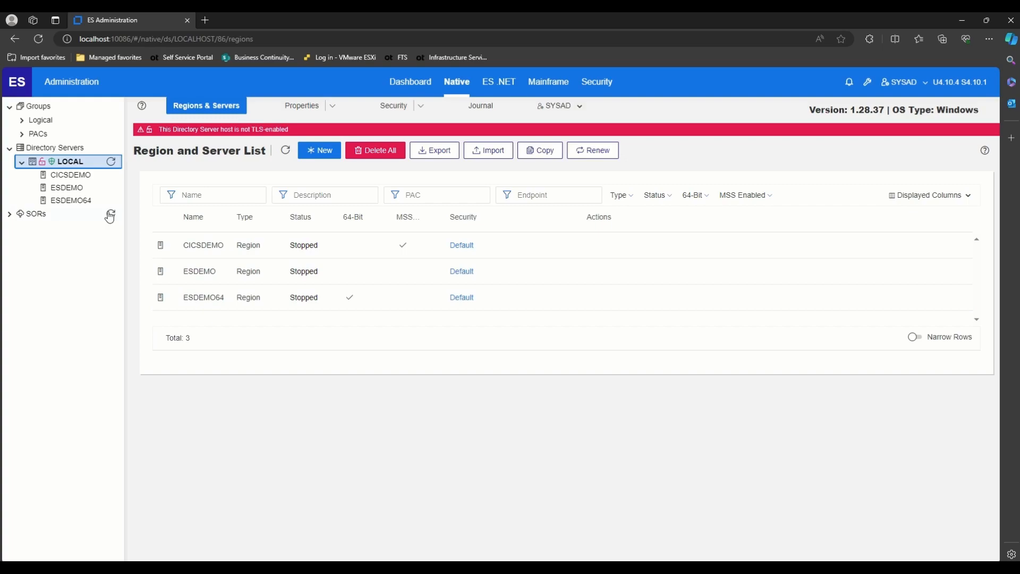
left_click(75, 179)
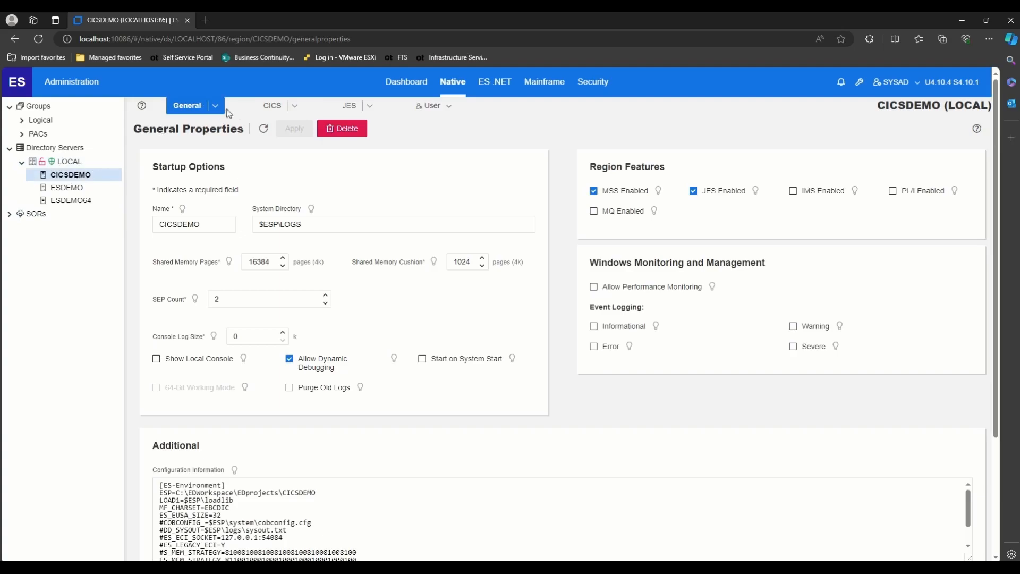
- On CICSDEMO's Security page, untick Use Default Security Facility Configuration
left_click(215, 105)
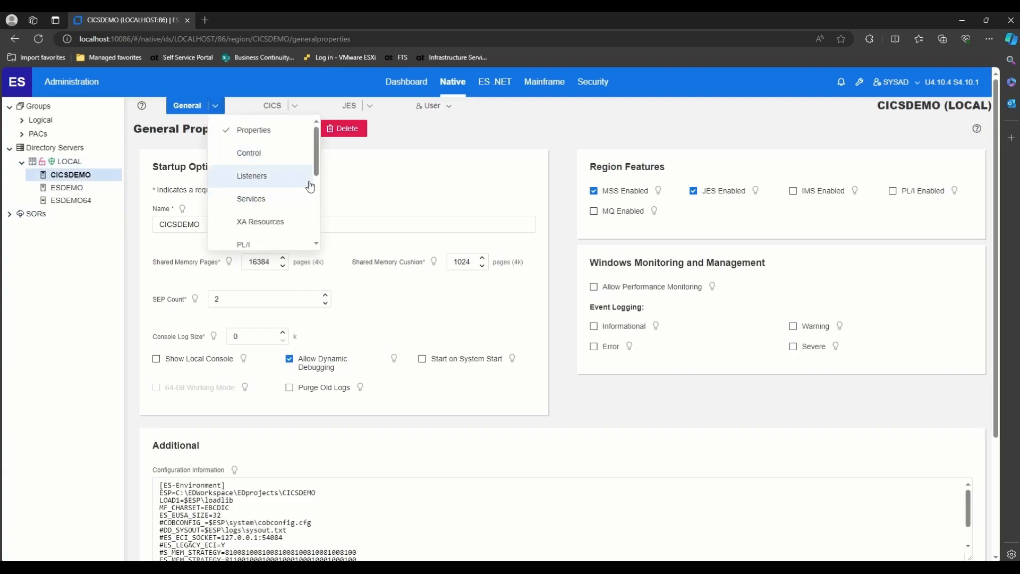
scroll(318, 192, "down", 5)
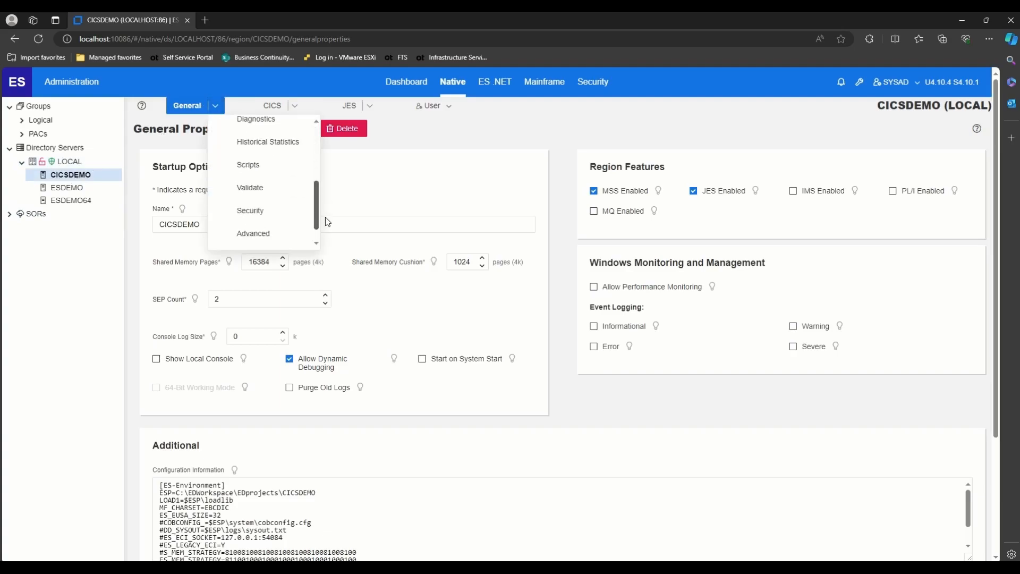
left_click(290, 213)
left_click(155, 196)
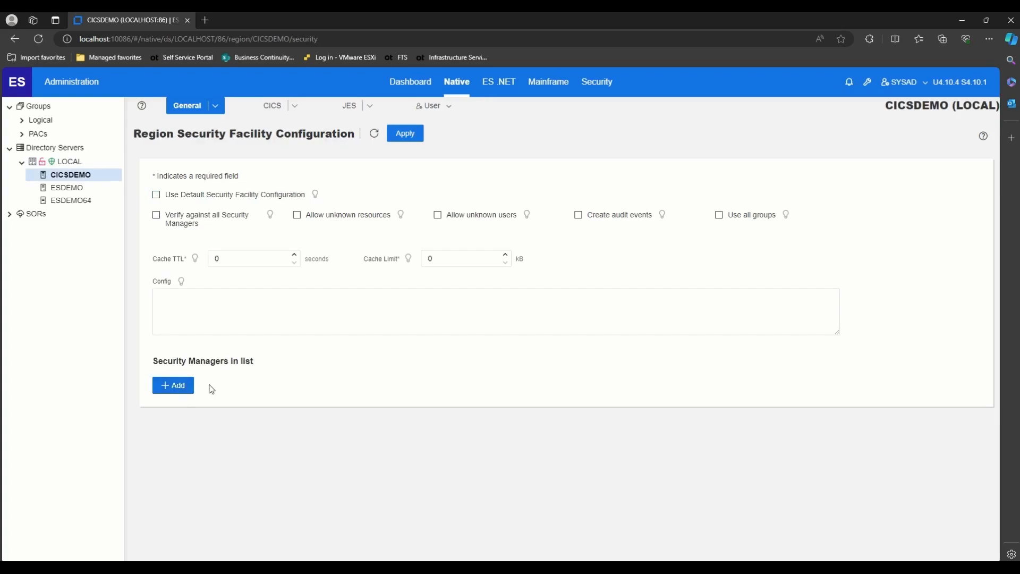
- Add ADLDS-35368 as CICSDEMO's security manager, apply, and return to LOCAL's region list
left_click(177, 389)
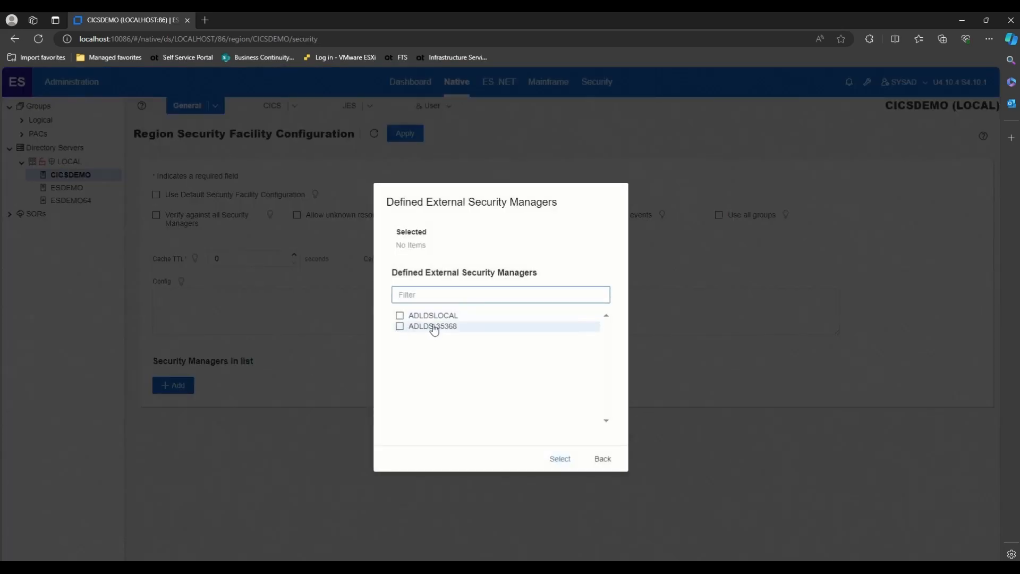
left_click(400, 326)
left_click(560, 468)
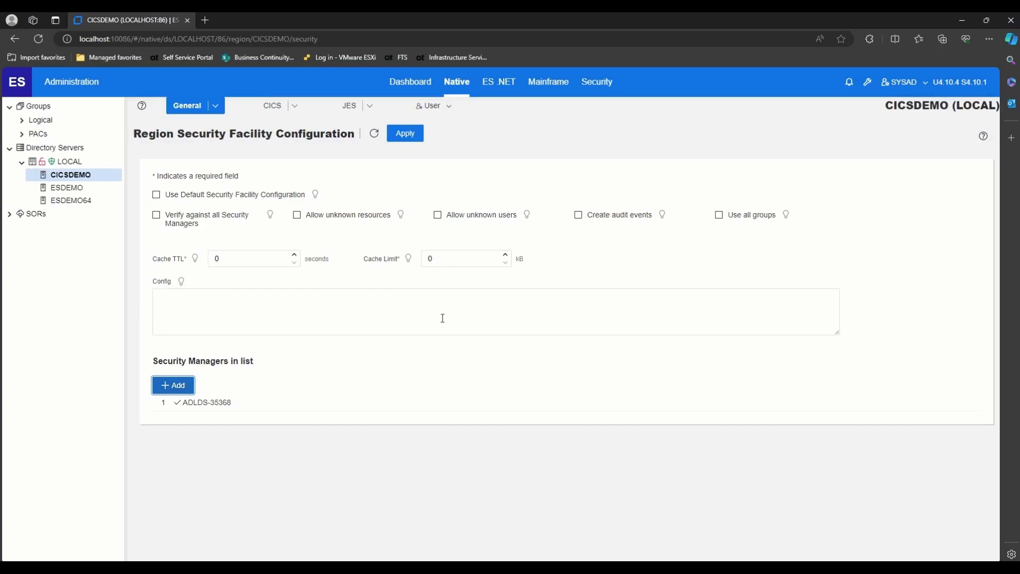
left_click(405, 136)
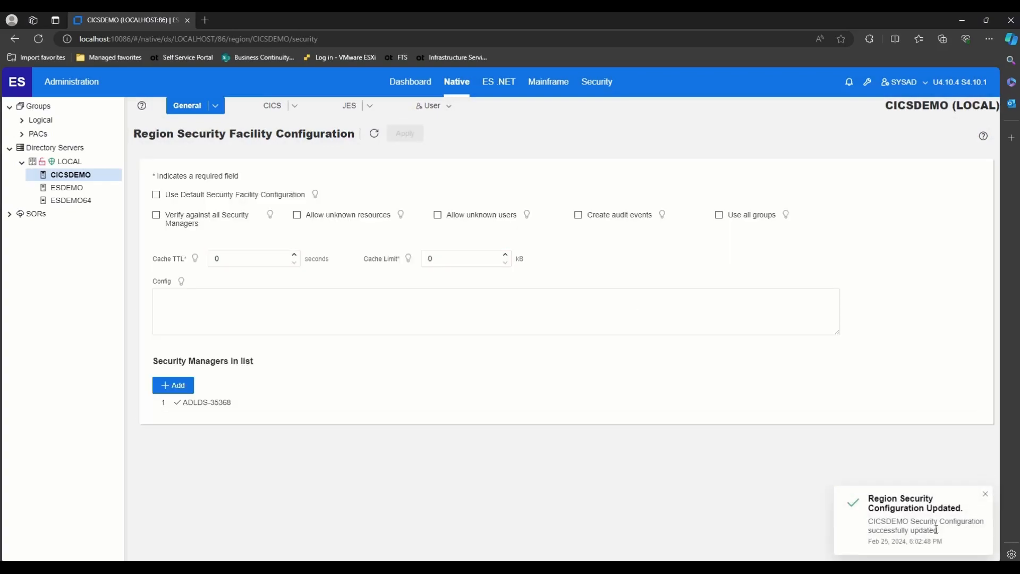
left_click_drag(952, 534, 867, 497)
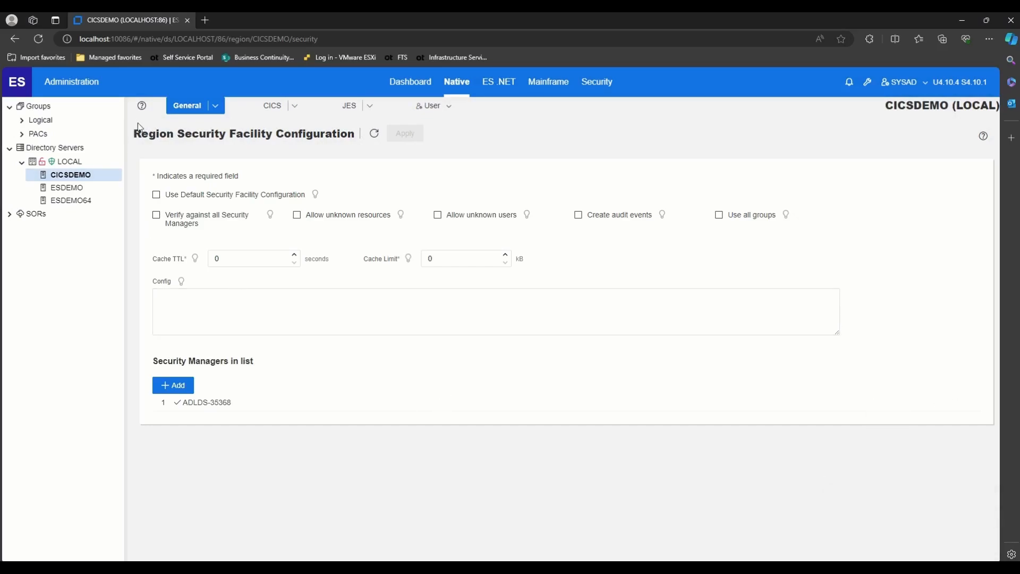
left_click(69, 163)
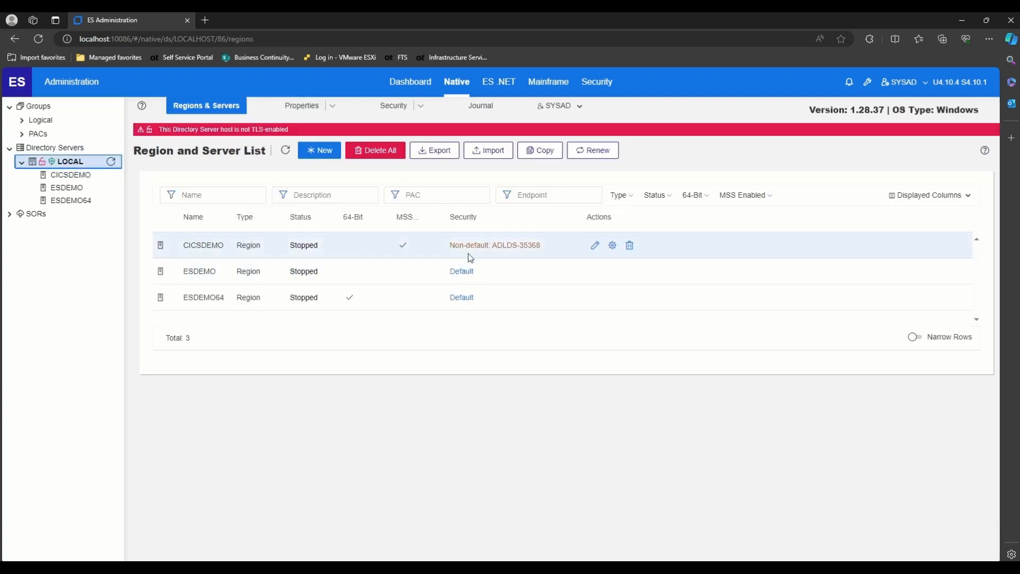